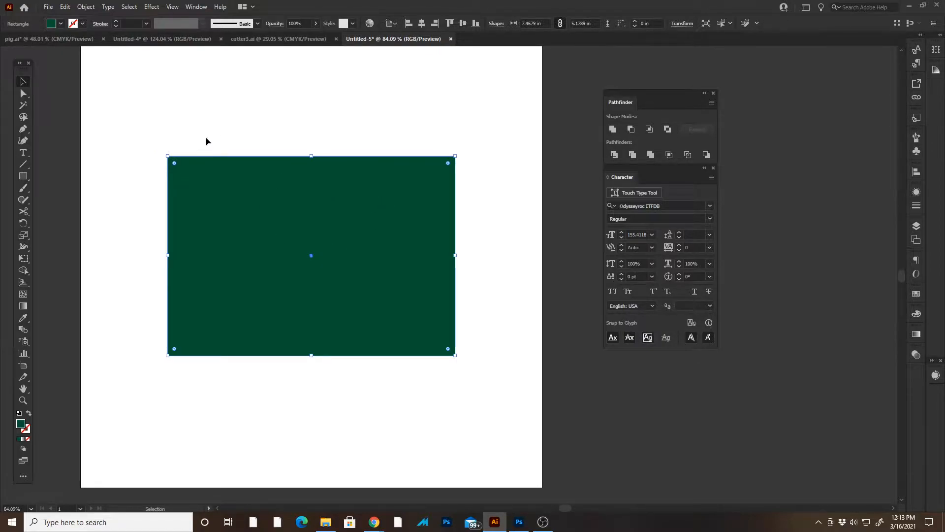
# - Start a 3D Extrude & Bevel effect on the green rectangle using the Off-Axis Front position
pyautogui.click(159, 6)
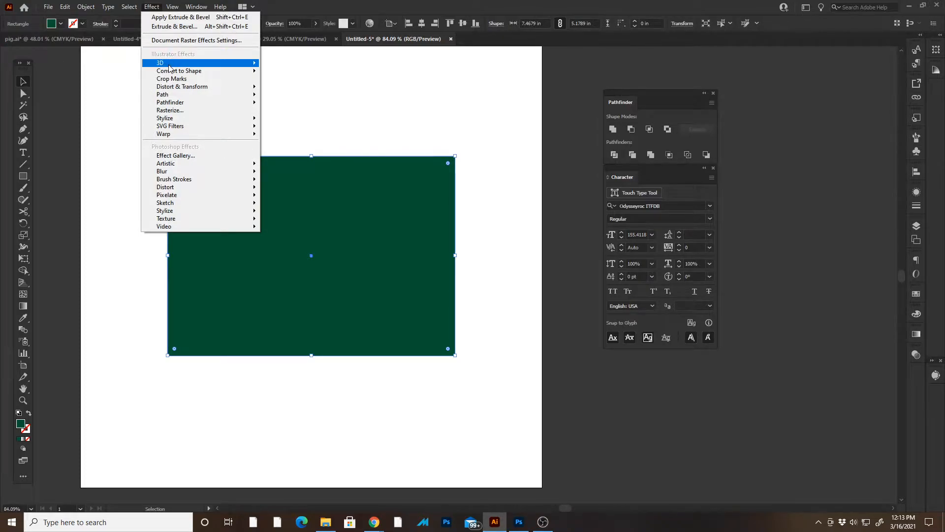
pyautogui.moveTo(170, 63)
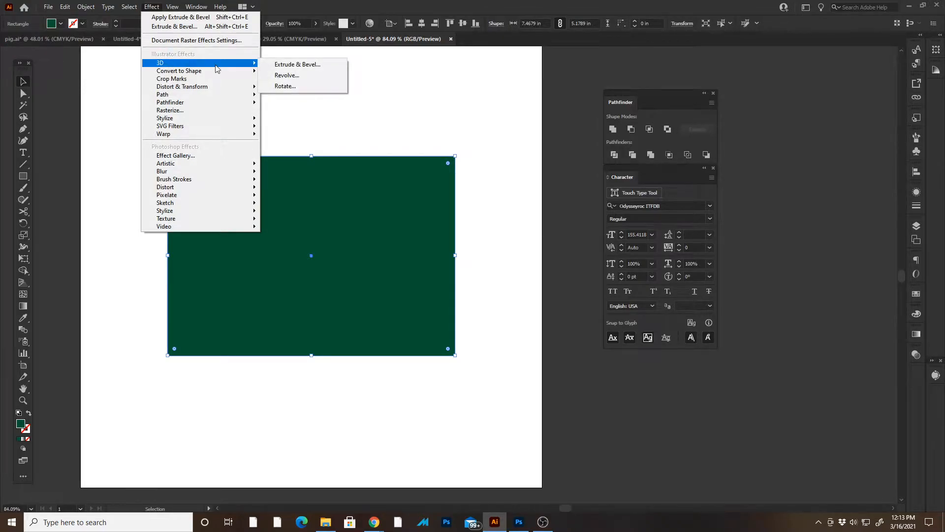
pyautogui.click(297, 66)
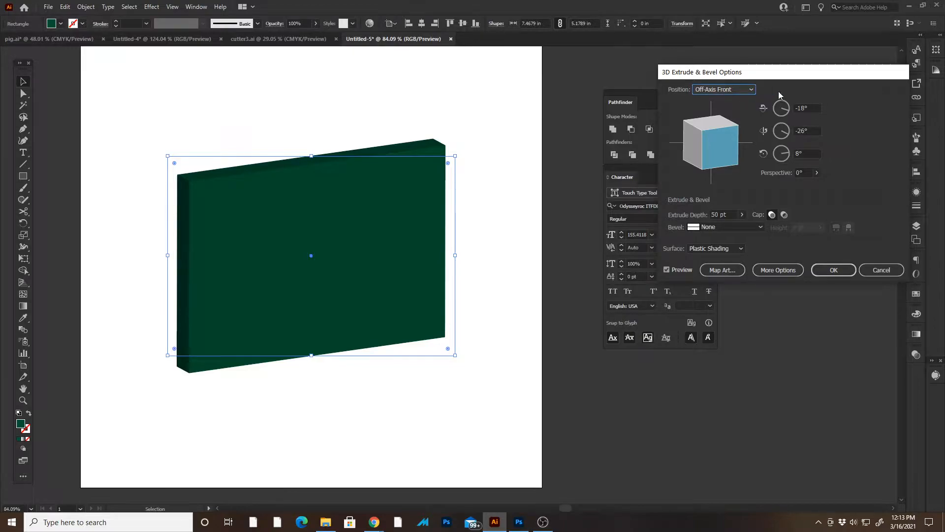
pyautogui.click(743, 91)
pyautogui.click(735, 187)
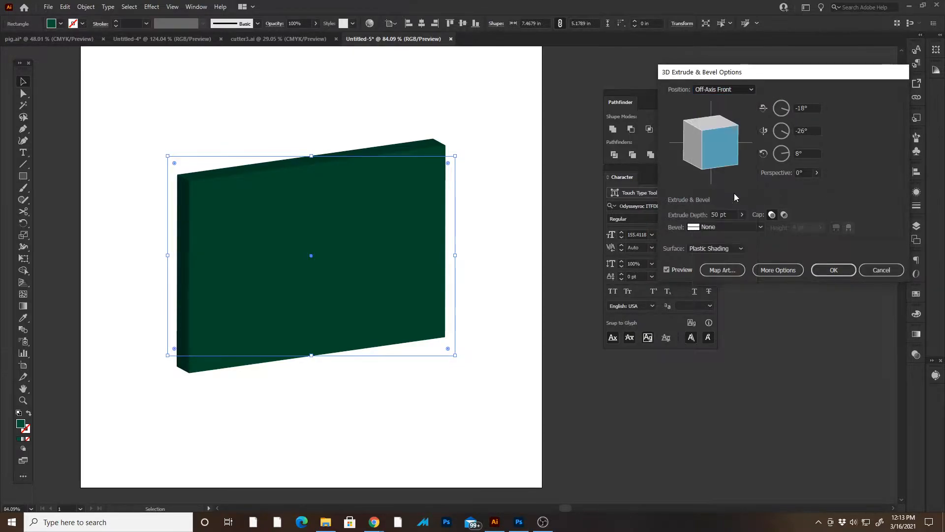
pyautogui.click(717, 91)
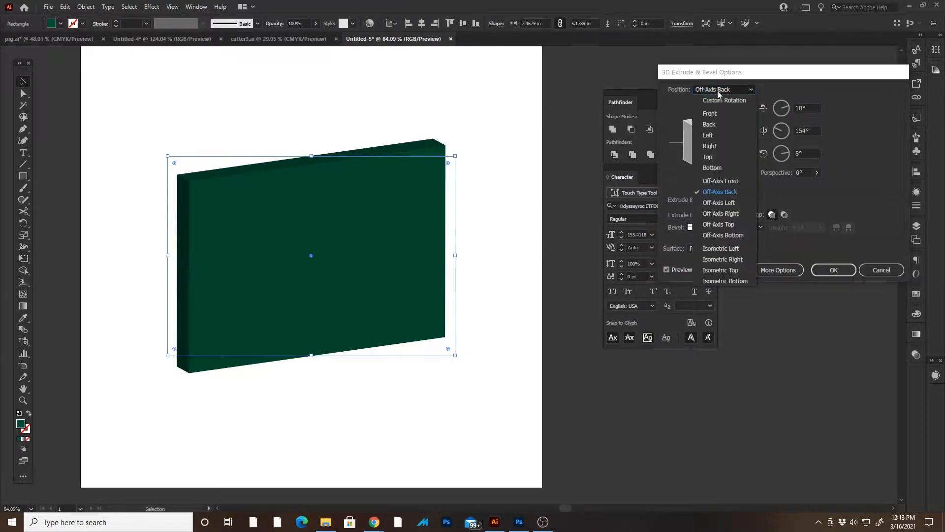
pyautogui.click(732, 181)
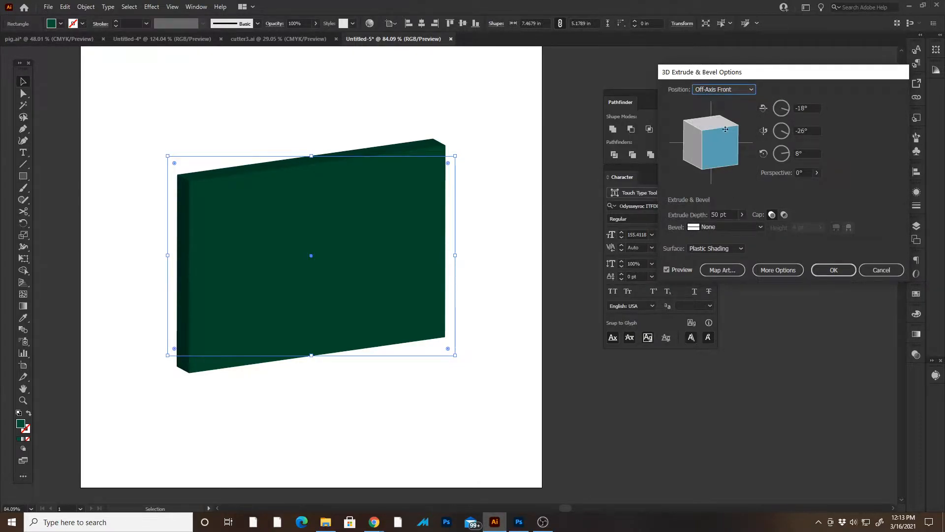
# - Set the extrude depth to 361 pt and the perspective to 50°, apply the effect and shift the box slightly left
pyautogui.click(742, 216)
pyautogui.moveTo(709, 229); pyautogui.dragTo(714, 227)
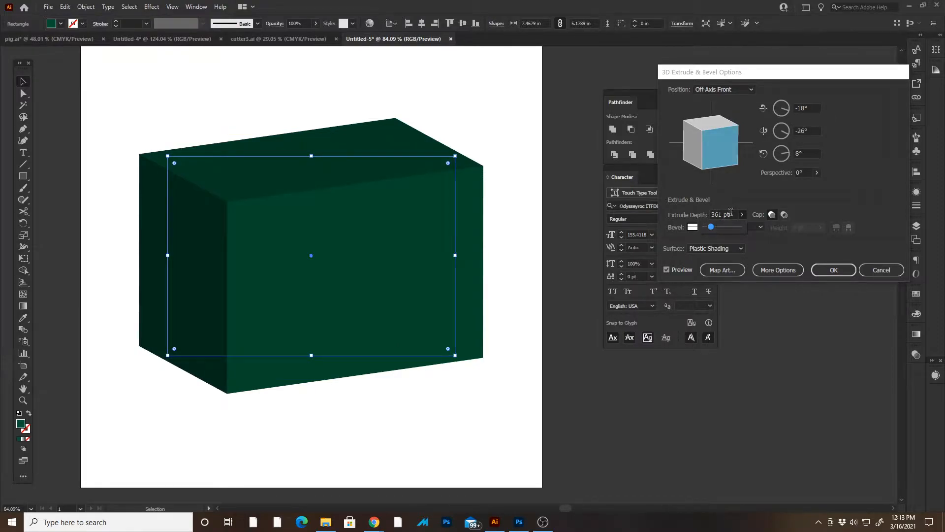
pyautogui.doubleClick(800, 173)
pyautogui.write('50')
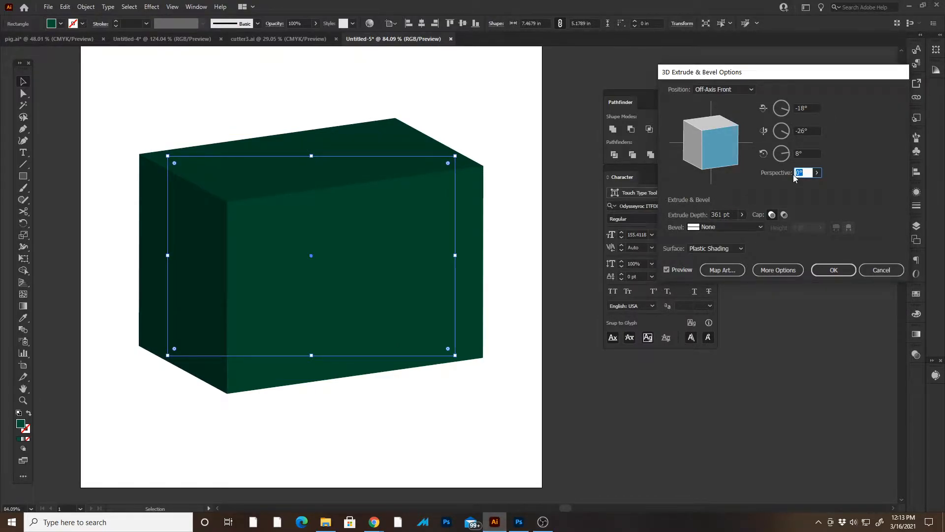
pyautogui.press('Tab')
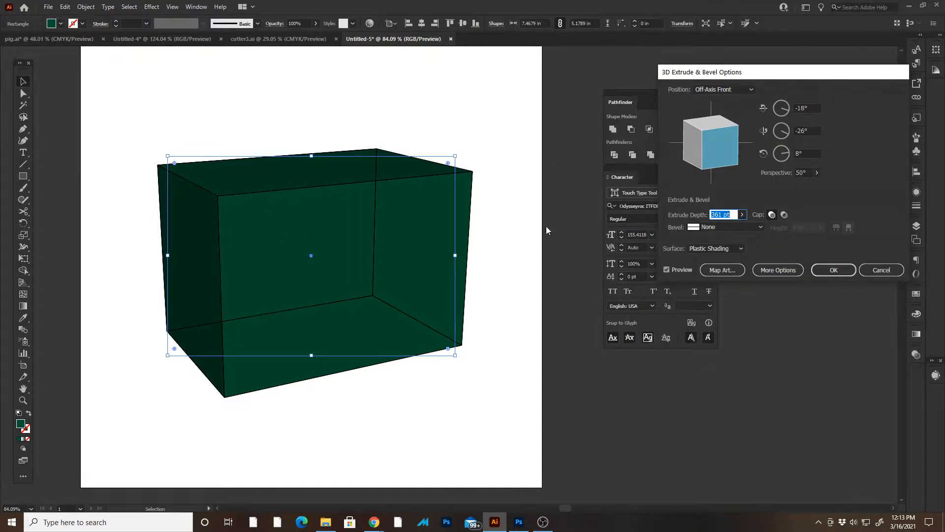
pyautogui.click(831, 271)
pyautogui.moveTo(382, 173); pyautogui.dragTo(360, 171)
# - Expand the 3D box's appearance and ungroup it into separate faces
pyautogui.click(86, 6)
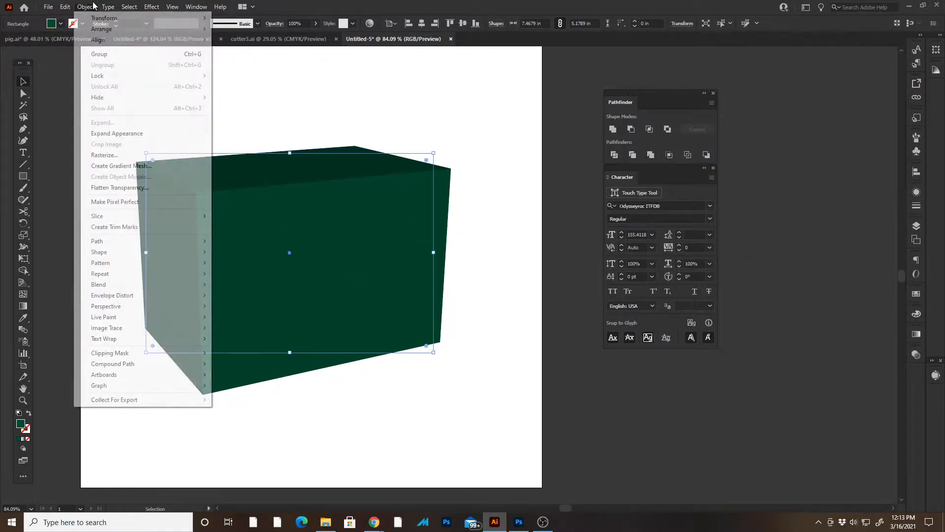
pyautogui.click(152, 134)
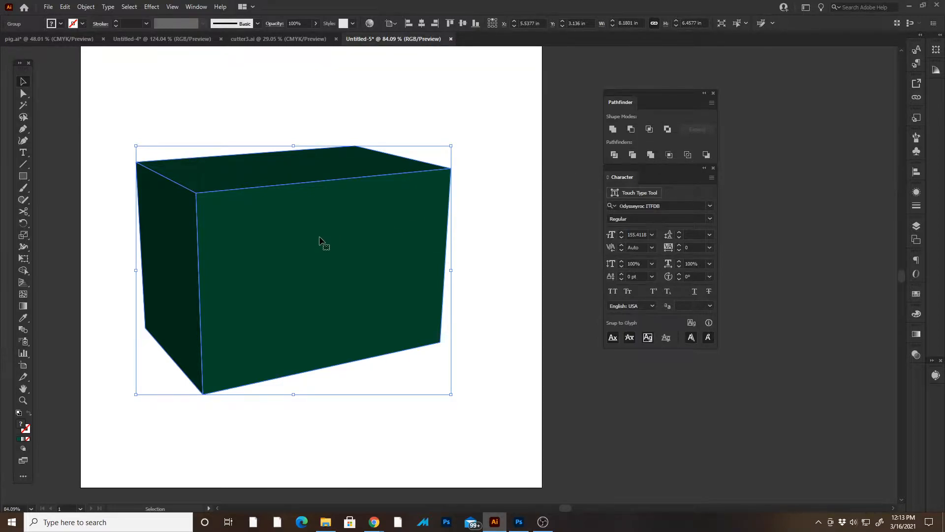
pyautogui.click(78, 9)
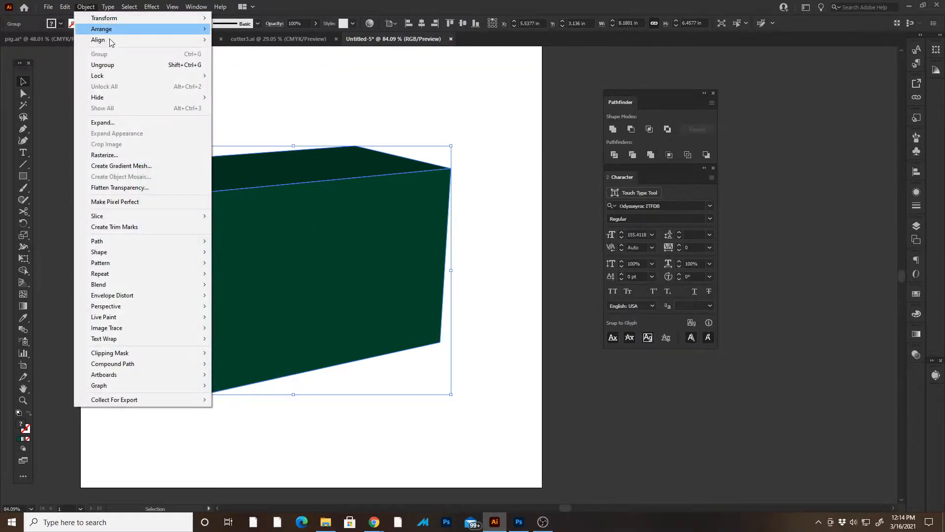
pyautogui.click(120, 65)
# - Pull the front, top and side faces of the box apart from each other
pyautogui.click(361, 98)
pyautogui.moveTo(366, 215); pyautogui.dragTo(401, 243)
pyautogui.moveTo(341, 162); pyautogui.dragTo(379, 149)
pyautogui.moveTo(174, 218); pyautogui.dragTo(151, 247)
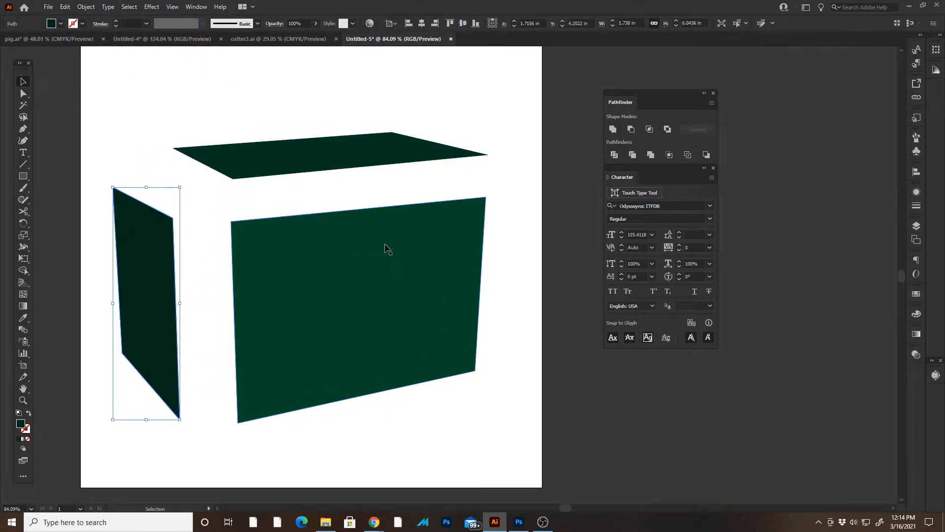
# - Undo the moves of the three faces to reassemble the box, and clear the selection
pyautogui.hotkey('ctrl', 'z')
pyautogui.hotkey('ctrl', 'z')
pyautogui.hotkey('ctrl', 'z')
pyautogui.hotkey('ctrl', 'z')
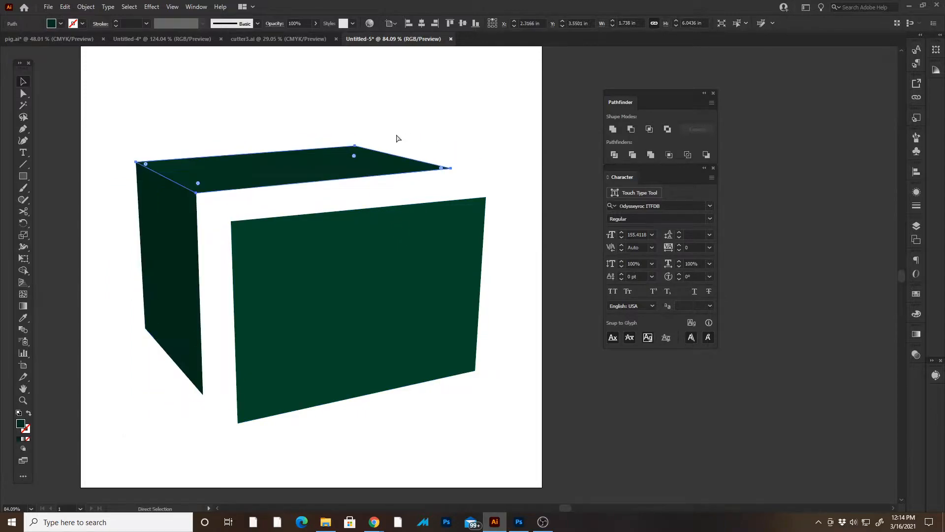
pyautogui.click(469, 134)
# - Try moving the box's front face downward on its own, and undo that move
pyautogui.moveTo(102, 115); pyautogui.dragTo(543, 362)
pyautogui.click(80, 96)
pyautogui.click(294, 245)
pyautogui.moveTo(295, 246); pyautogui.dragTo(308, 325)
pyautogui.hotkey('ctrl', 'z')
# - Copy all faces of the box, paste the duplicate and move it to the right of the original
pyautogui.moveTo(108, 98); pyautogui.dragTo(503, 425)
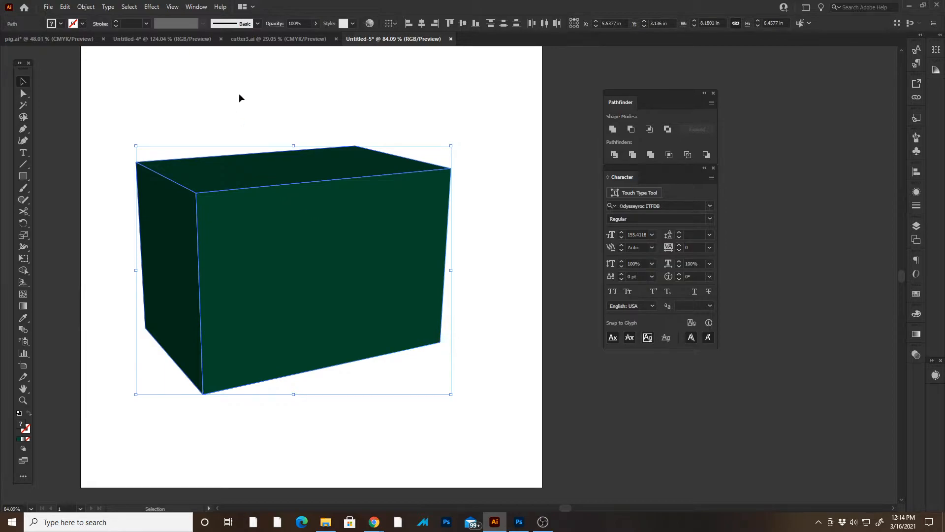
pyautogui.hotkey('ctrl', 'c')
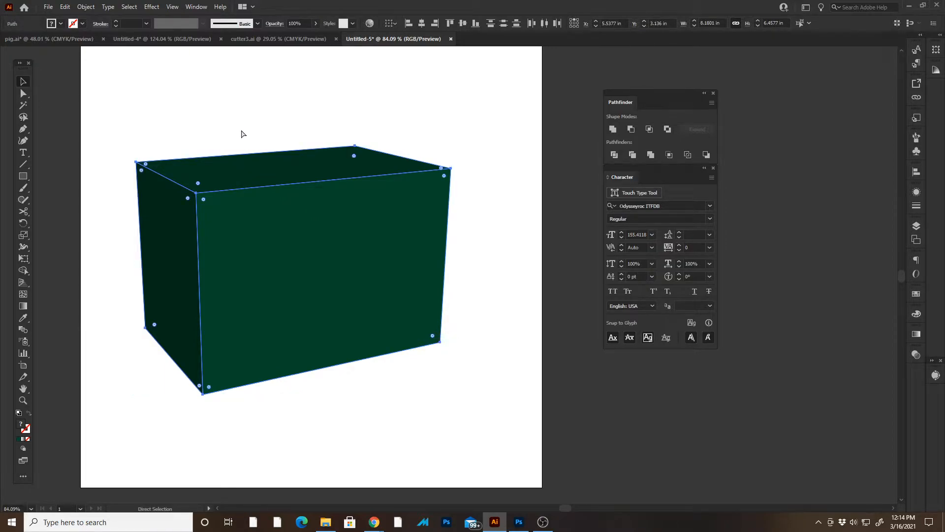
pyautogui.click(64, 7)
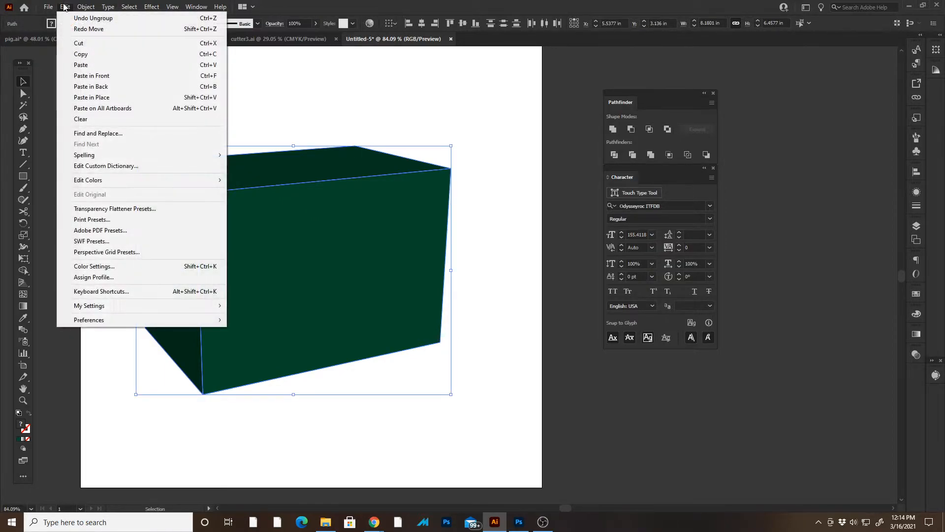
pyautogui.click(89, 64)
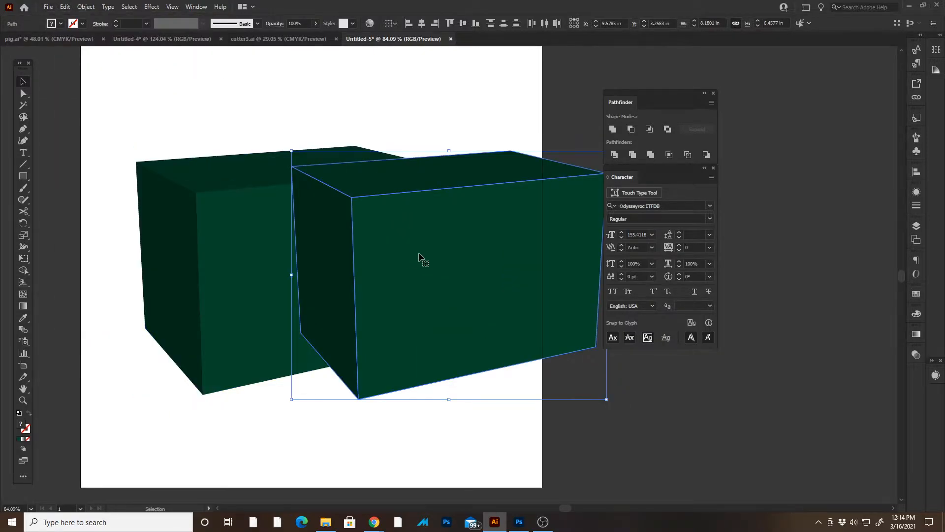
pyautogui.press('Tab')
pyautogui.moveTo(462, 247); pyautogui.dragTo(634, 192)
pyautogui.click(593, 408)
# - Separate the duplicate's faces, placing the top above the original box, the side to its left and the front to its lower right
pyautogui.press('space')
pyautogui.moveTo(572, 370); pyautogui.dragTo(585, 425)
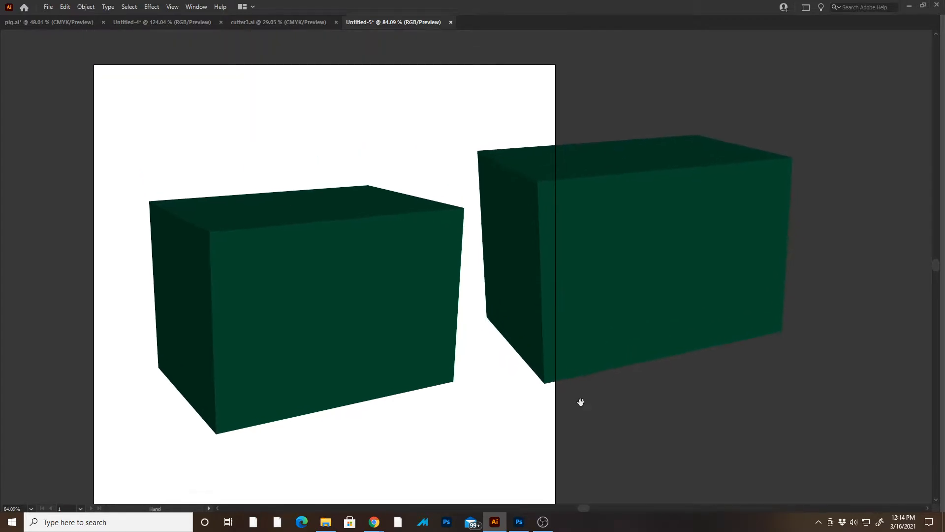
pyautogui.moveTo(574, 152); pyautogui.dragTo(239, 130)
pyautogui.moveTo(512, 199); pyautogui.dragTo(100, 234)
pyautogui.moveTo(551, 275); pyautogui.dragTo(504, 435)
pyautogui.press('space')
pyautogui.moveTo(586, 373); pyautogui.dragTo(570, 255)
pyautogui.moveTo(551, 316); pyautogui.dragTo(525, 382)
pyautogui.press('space')
pyautogui.moveTo(527, 326); pyautogui.dragTo(548, 279)
pyautogui.press('space')
pyautogui.moveTo(414, 384); pyautogui.dragTo(453, 400)
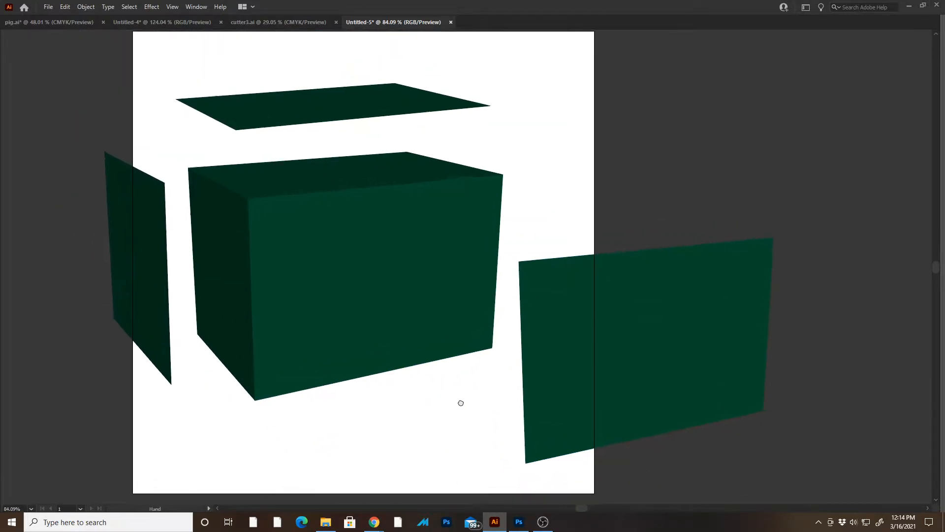
# - Move the duplicate front face over the box and fill it light green with hue 100.91, saturation 43.78% and brightness 78.82%
pyautogui.click(649, 348)
pyautogui.moveTo(649, 348); pyautogui.dragTo(422, 342)
pyautogui.press('Tab')
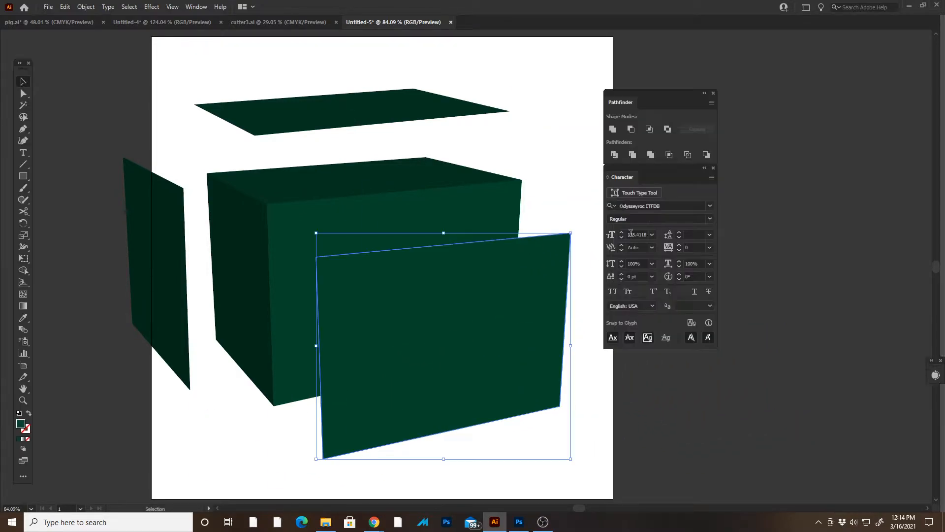
pyautogui.click(916, 313)
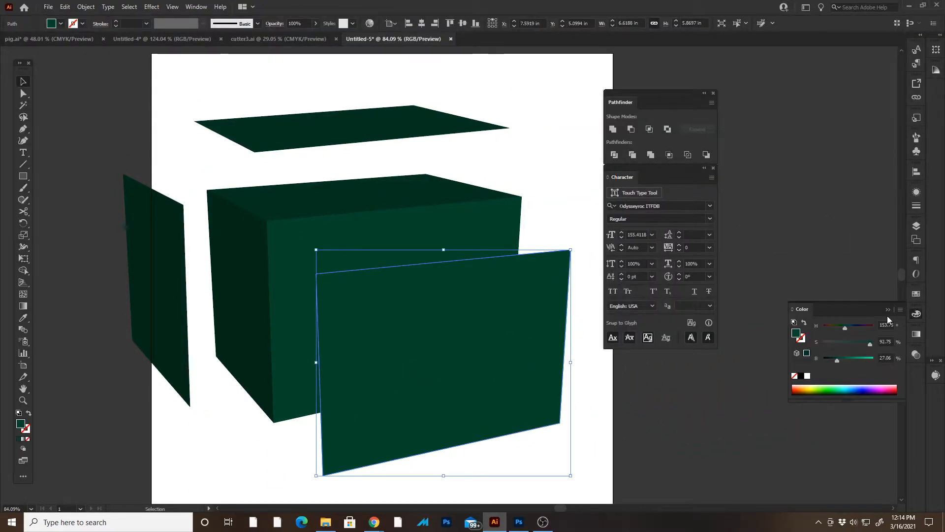
pyautogui.click(862, 358)
pyautogui.click(845, 343)
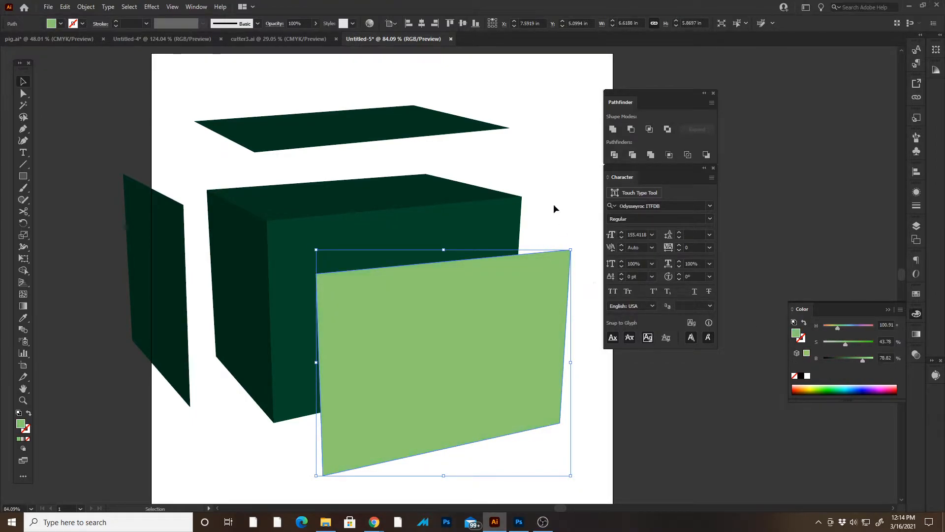
# - Scale the light green face slightly smaller and position it inside the box's front face
pyautogui.moveTo(500, 292); pyautogui.dragTo(458, 279)
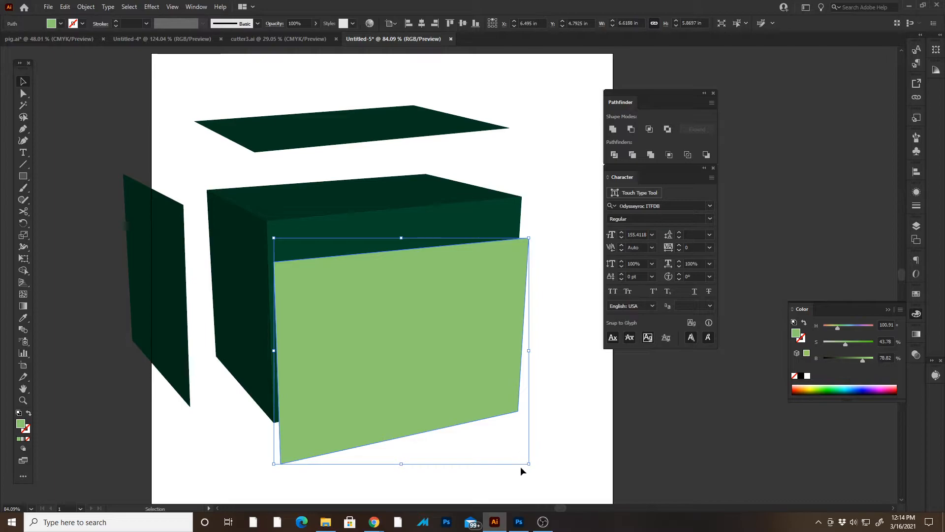
pyautogui.moveTo(528, 463); pyautogui.dragTo(509, 443)
pyautogui.moveTo(378, 319); pyautogui.dragTo(366, 279)
pyautogui.moveTo(305, 235); pyautogui.dragTo(406, 224)
pyautogui.moveTo(338, 205); pyautogui.dragTo(340, 127)
pyautogui.press('Tab')
pyautogui.moveTo(344, 160); pyautogui.dragTo(333, 164)
pyautogui.moveTo(235, 108); pyautogui.dragTo(620, 232)
pyautogui.moveTo(367, 208); pyautogui.dragTo(454, 253)
pyautogui.press('v')
pyautogui.moveTo(498, 296); pyautogui.dragTo(367, 167)
pyautogui.moveTo(775, 337); pyautogui.dragTo(113, 262)
pyautogui.moveTo(471, 276); pyautogui.dragTo(327, 189)
pyautogui.moveTo(601, 258); pyautogui.dragTo(411, 217)
pyautogui.press('Tab')
# - Adjust the light green face's corner anchors to leave a thin, even dark border along the edges of the box's front
pyautogui.click(25, 95)
pyautogui.press('Tab')
pyautogui.moveTo(712, 156); pyautogui.dragTo(765, 165)
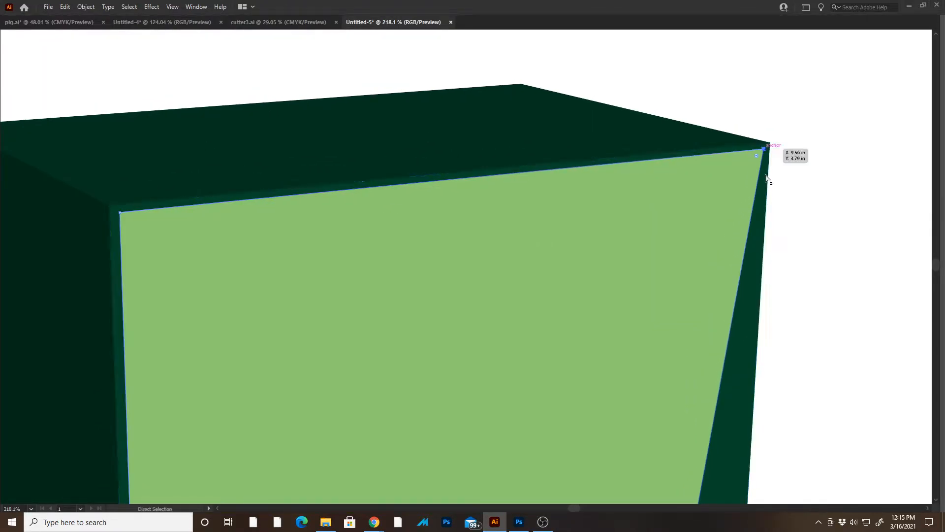
pyautogui.scroll(-8, 679, 211)
pyautogui.moveTo(615, 336); pyautogui.dragTo(660, 360)
pyautogui.moveTo(132, 298); pyautogui.dragTo(362, 226)
pyautogui.moveTo(284, 375); pyautogui.dragTo(286, 411)
pyautogui.press('v')
pyautogui.scroll(-6, 287, 411)
pyautogui.scroll(3, 645, 188)
pyautogui.click(654, 187)
pyautogui.scroll(-2, 627, 205)
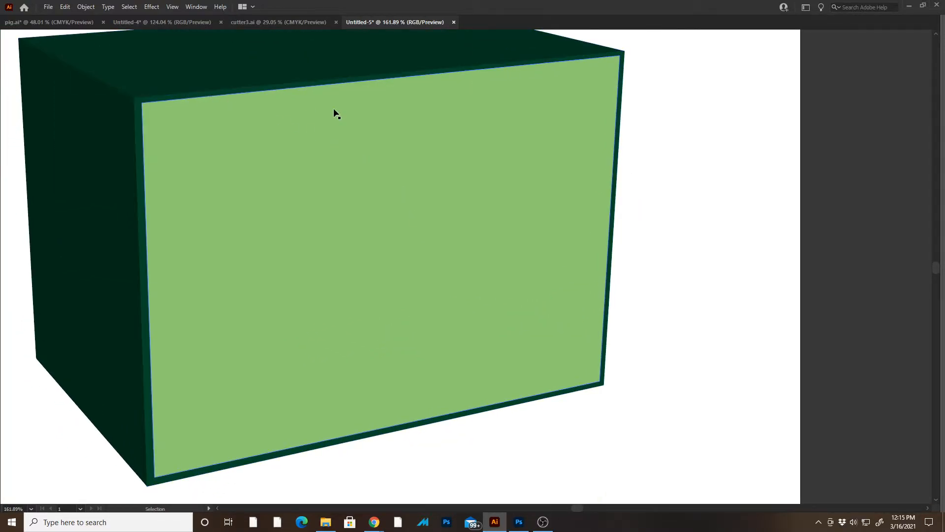
# - Add the text "FRONT" in black and place it just below the box
pyautogui.press('a')
pyautogui.hotkey('ctrl', 'space')
pyautogui.moveTo(589, 199); pyautogui.dragTo(461, 136)
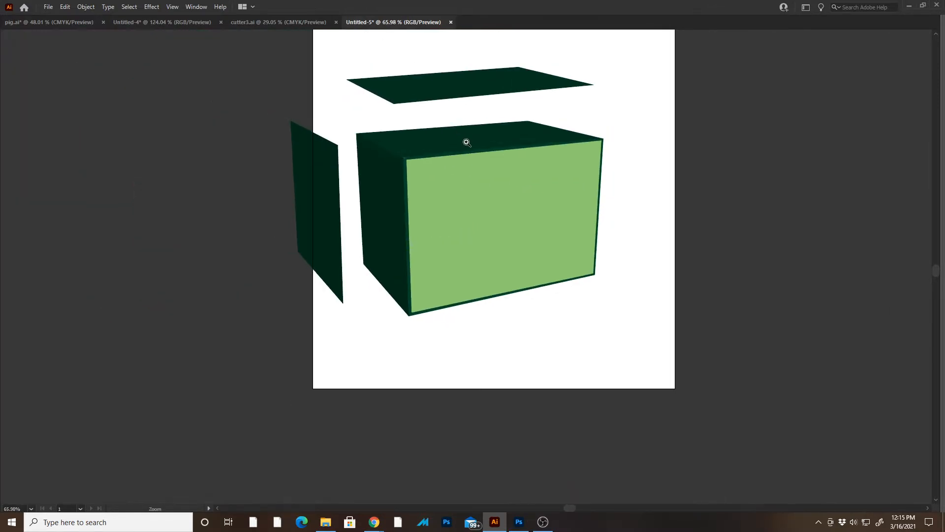
pyautogui.press('t')
pyautogui.press('Tab')
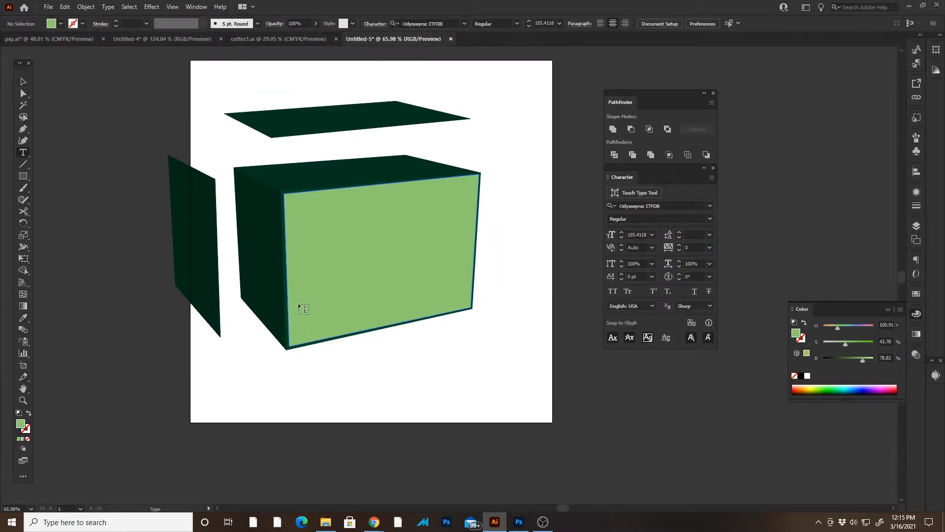
pyautogui.click(801, 379)
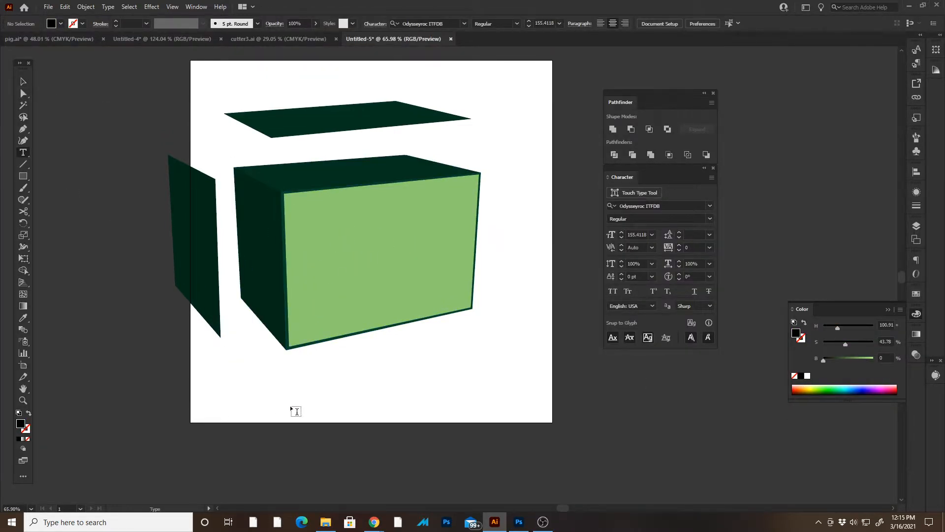
pyautogui.click(306, 387)
pyautogui.write('FRO')
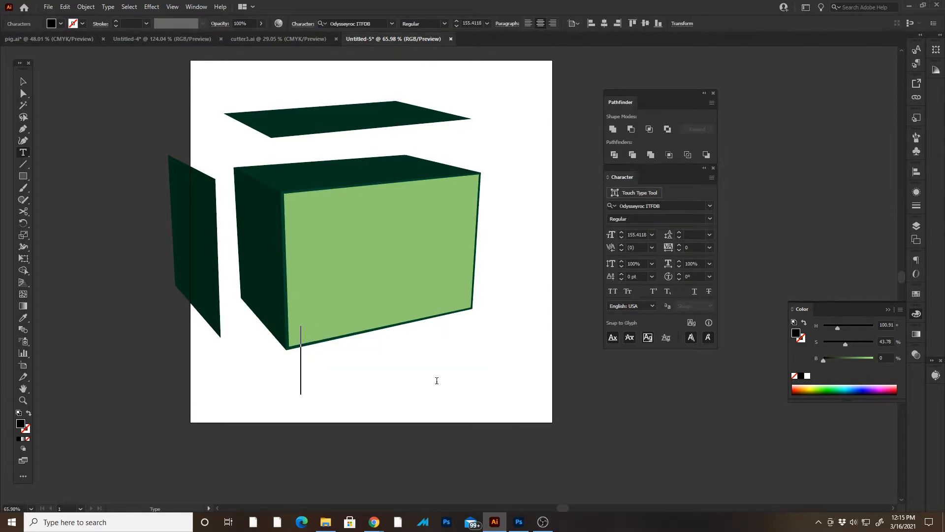
pyautogui.write('NT')
pyautogui.press('Escape')
pyautogui.moveTo(382, 362); pyautogui.dragTo(428, 383)
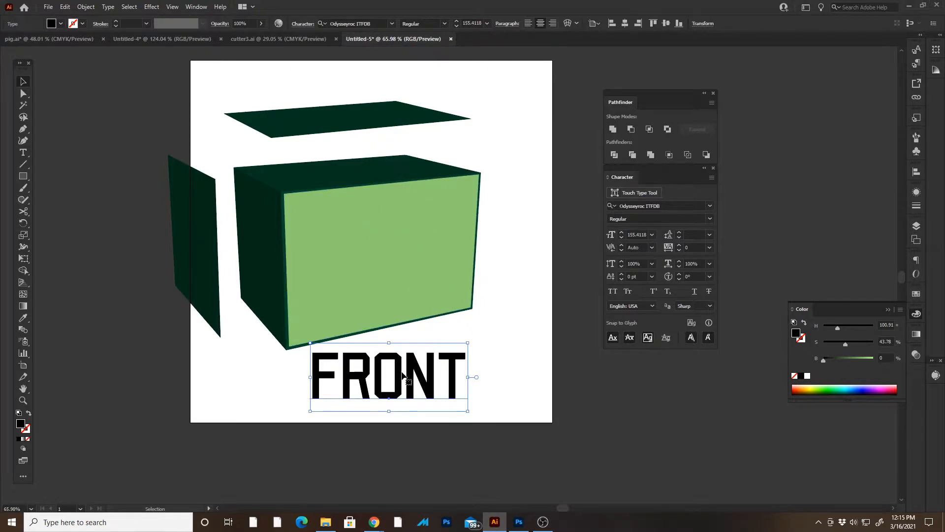
# - Send the FRONT text to the back of the stacking order and deselect it
pyautogui.click(91, 7)
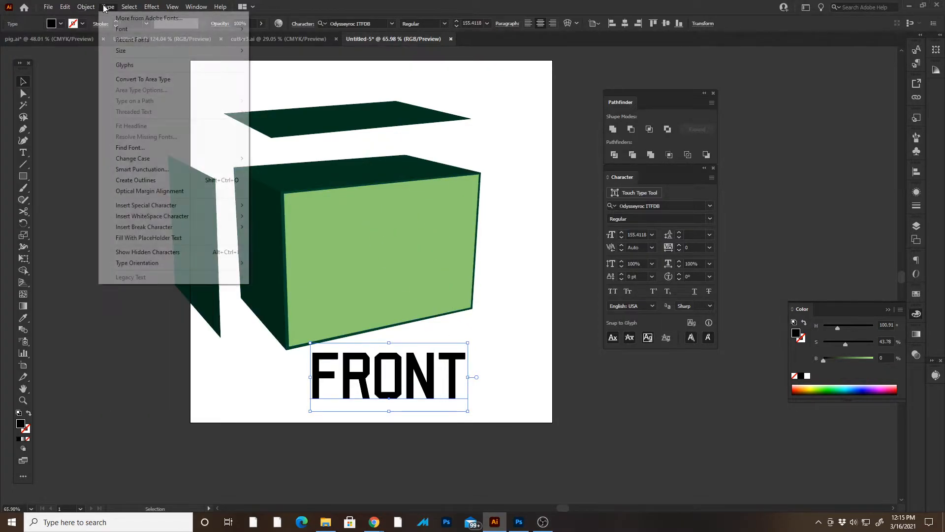
pyautogui.click(78, 6)
pyautogui.click(78, 6)
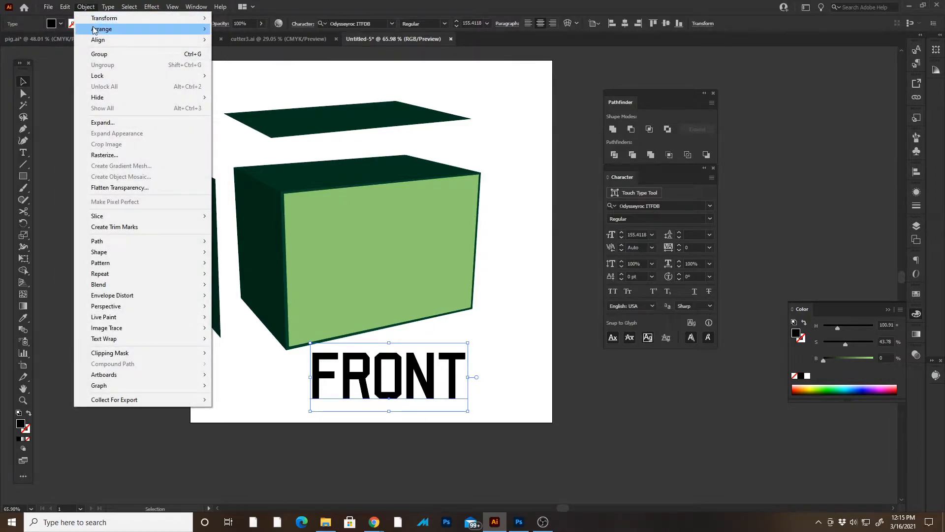
pyautogui.moveTo(98, 29)
pyautogui.click(258, 61)
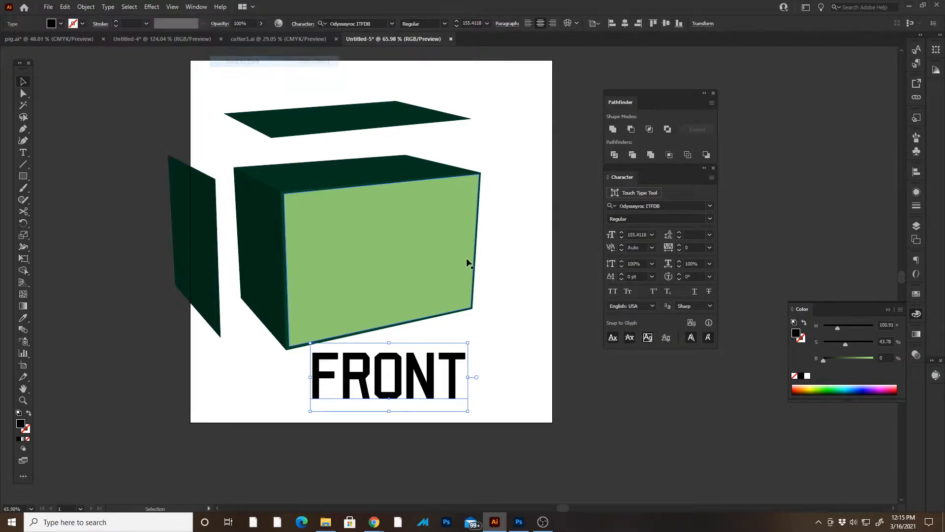
pyautogui.click(530, 338)
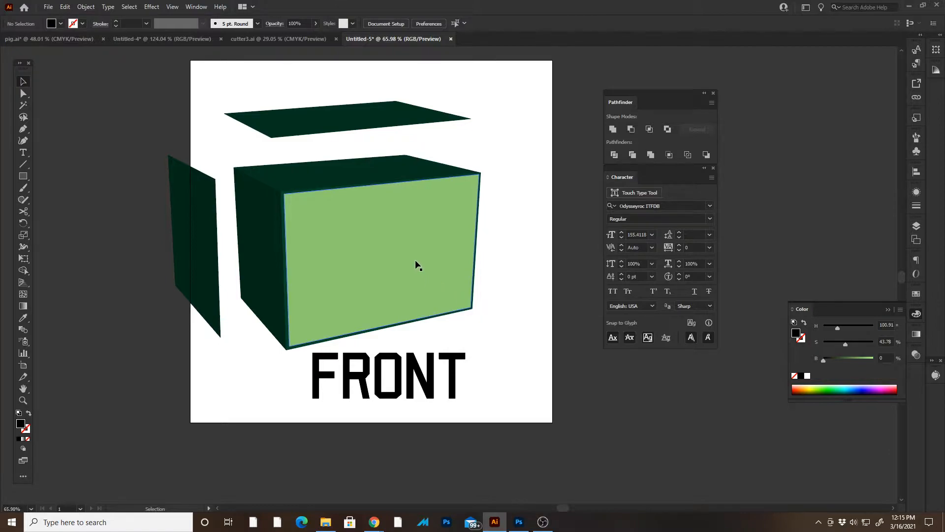
pyautogui.moveTo(413, 272); pyautogui.dragTo(415, 303)
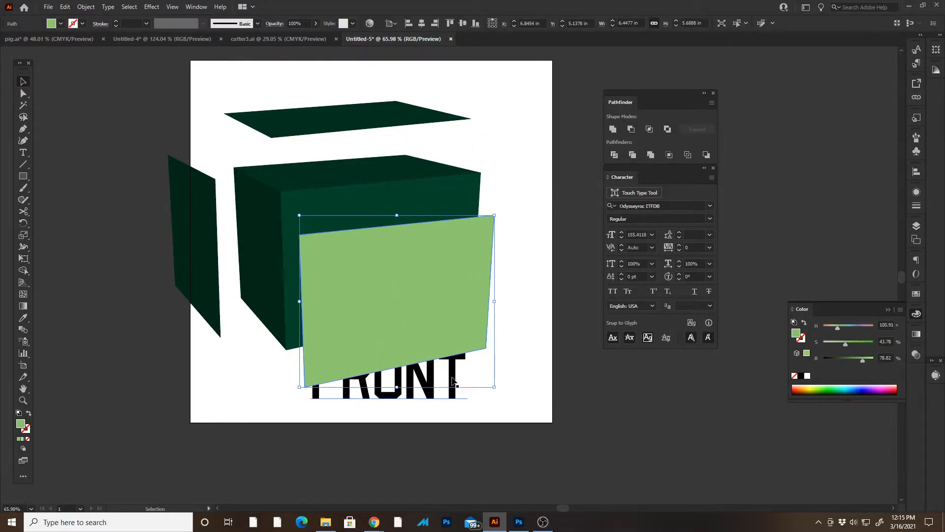
pyautogui.hotkey('ctrl', 'z')
pyautogui.click(514, 365)
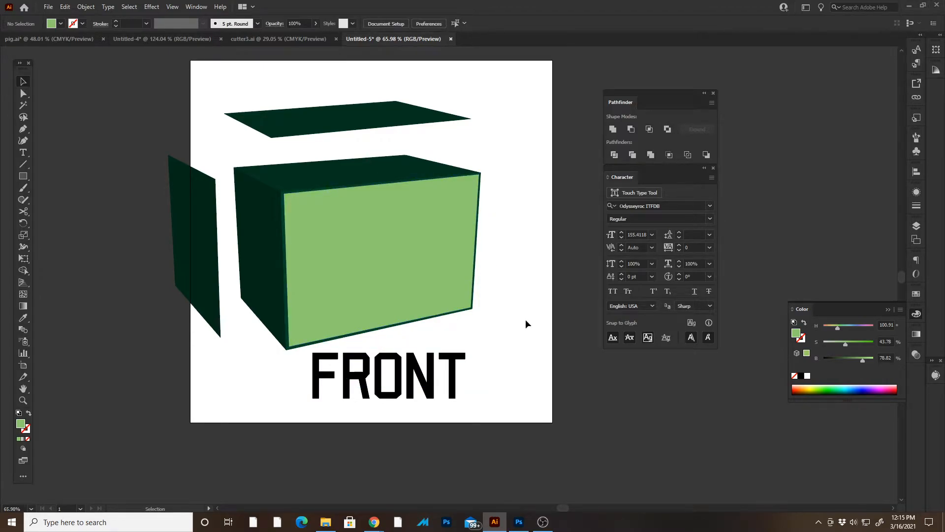
# - Fit the FRONT text to the light green face with Envelope Distort, using the face as the top object
pyautogui.click(430, 282)
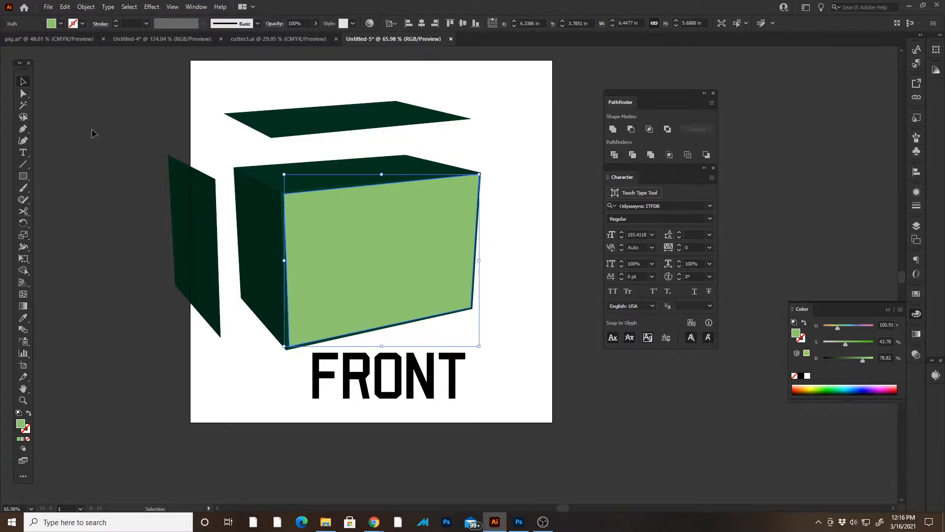
pyautogui.keyDown('shift'); pyautogui.click(433, 385); pyautogui.keyUp('shift')
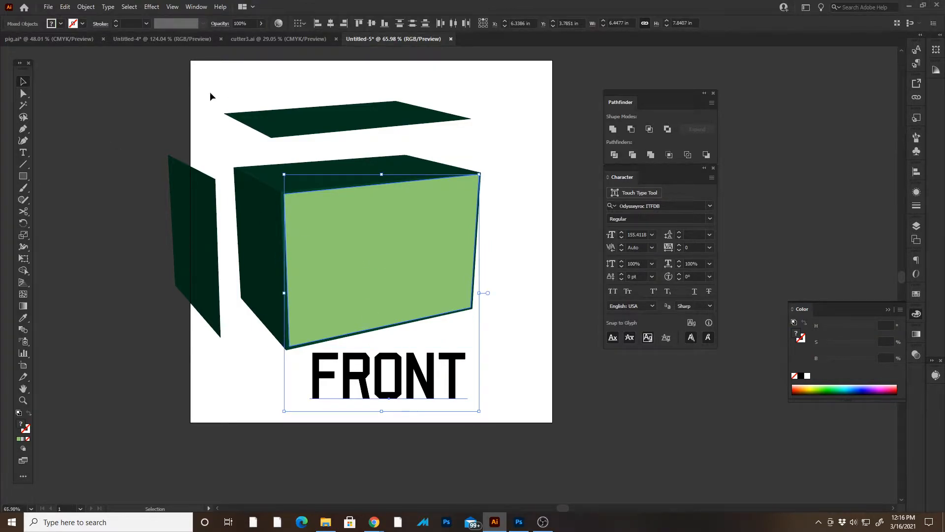
pyautogui.click(86, 7)
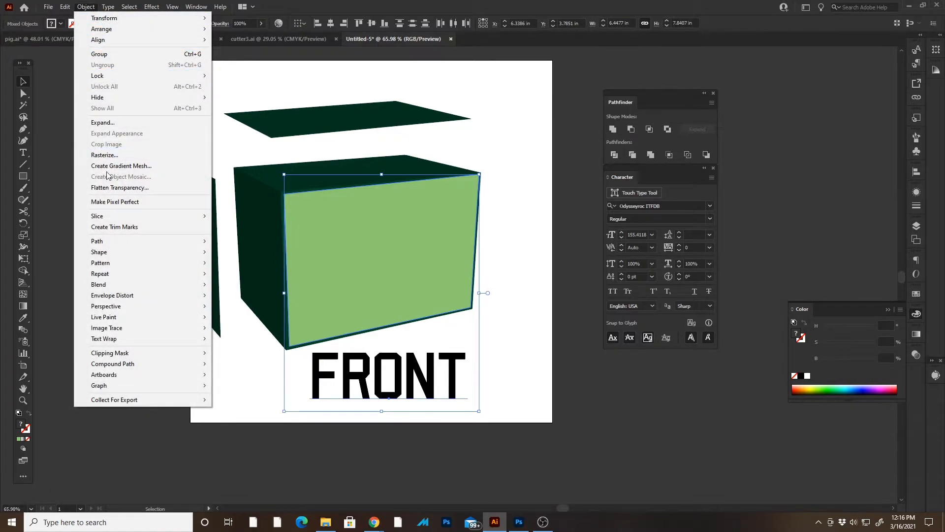
pyautogui.moveTo(127, 296)
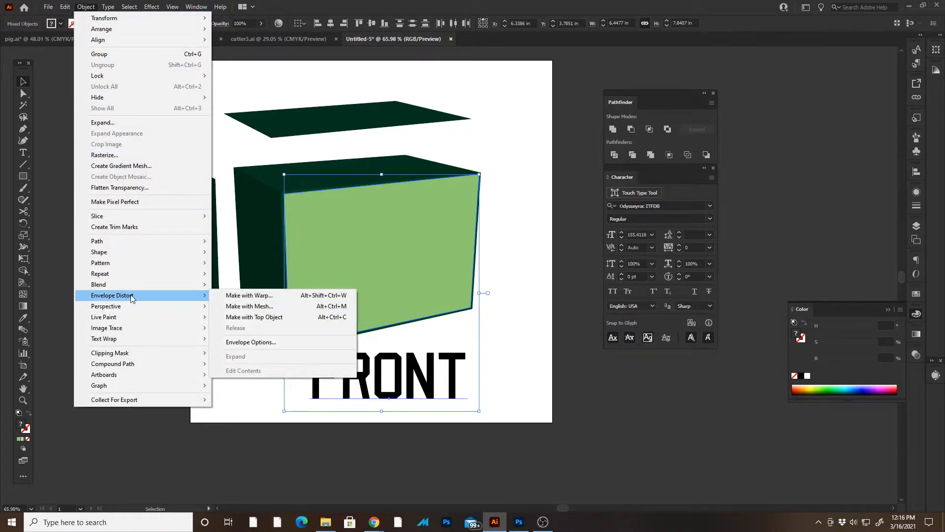
pyautogui.click(274, 318)
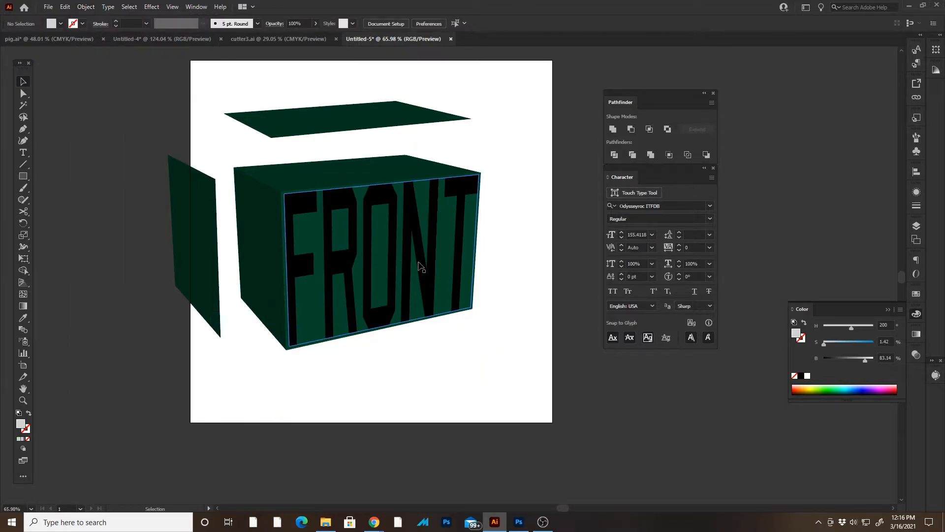
# - Examine up close how the distorted FRONT text fits the box's front face
pyautogui.press('z')
pyautogui.moveTo(382, 308); pyautogui.dragTo(440, 322)
pyautogui.press('space')
pyautogui.moveTo(441, 322); pyautogui.dragTo(445, 369)
pyautogui.press('a')
pyautogui.click(426, 370)
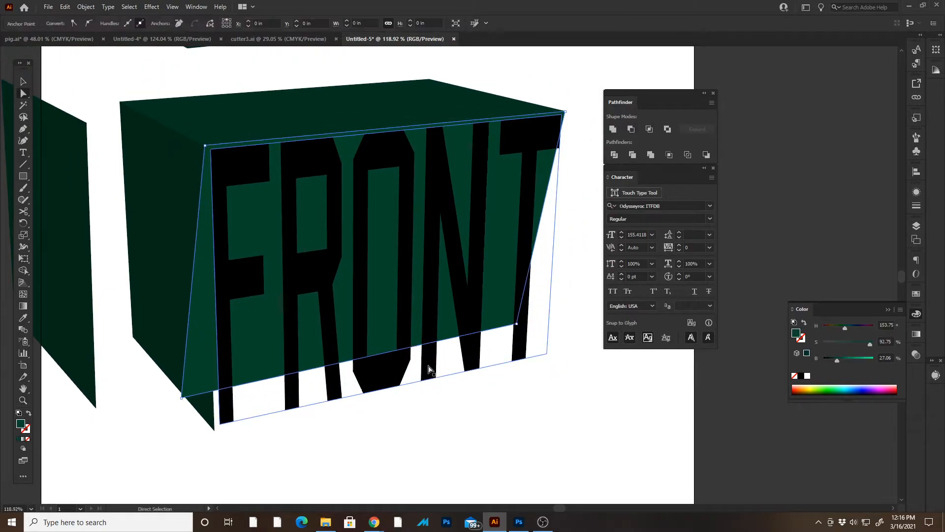
pyautogui.click(517, 420)
pyautogui.press('v')
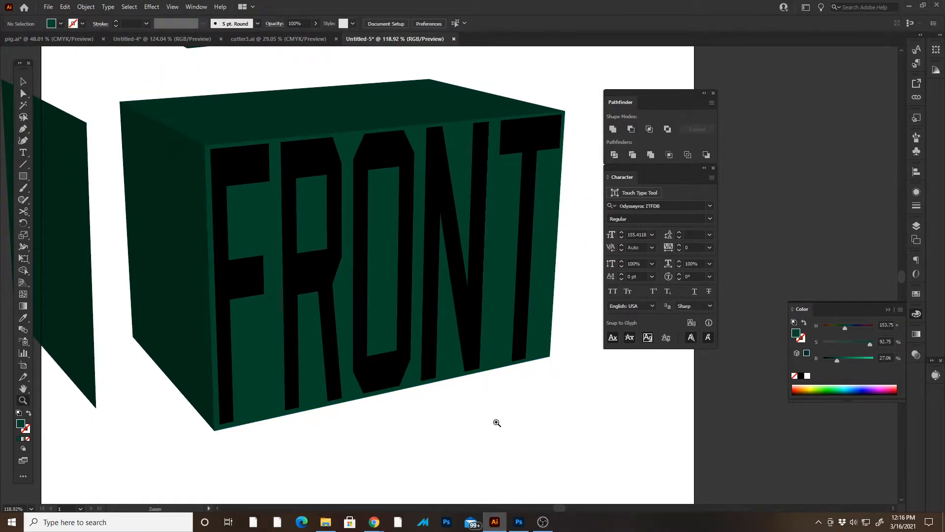
pyautogui.hotkey('ctrl', '1')
# - Expand the FRONT text envelope into editable shapes with Object and Fill enabled
pyautogui.click(400, 392)
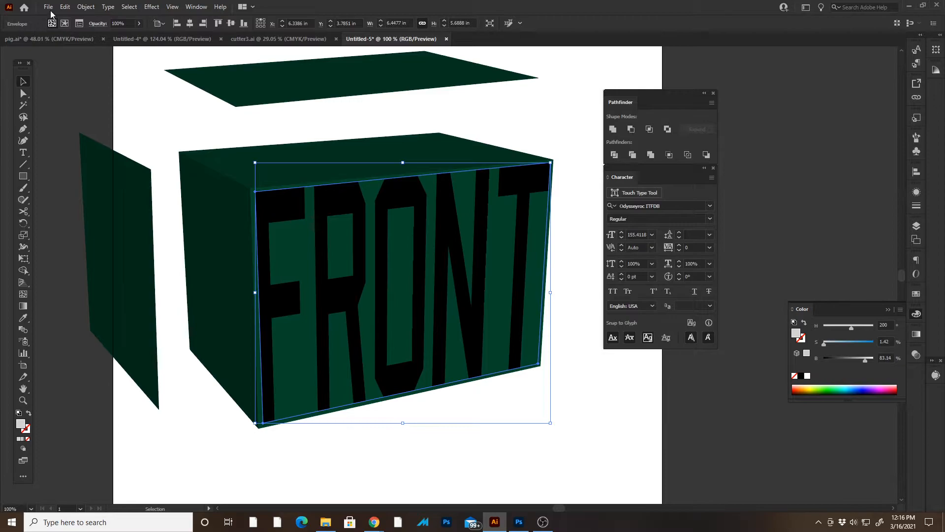
pyautogui.click(86, 7)
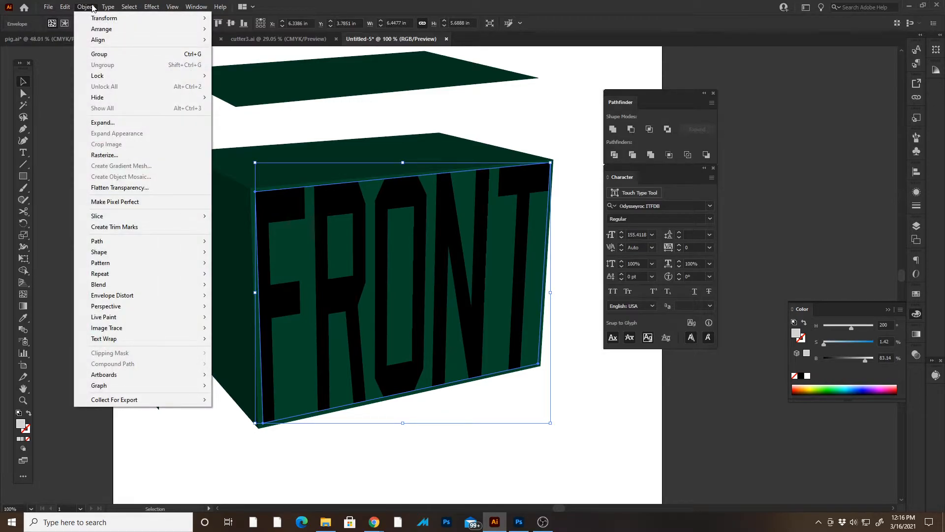
pyautogui.click(103, 122)
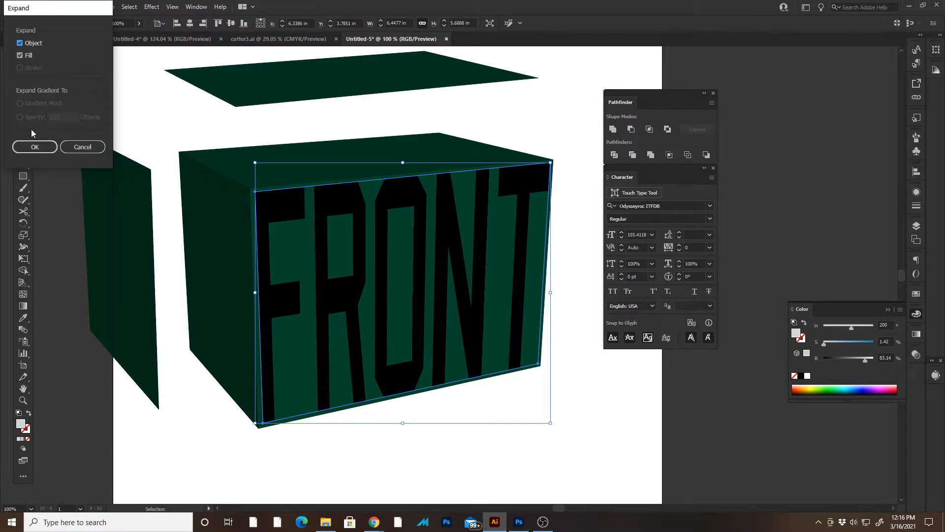
pyautogui.click(35, 147)
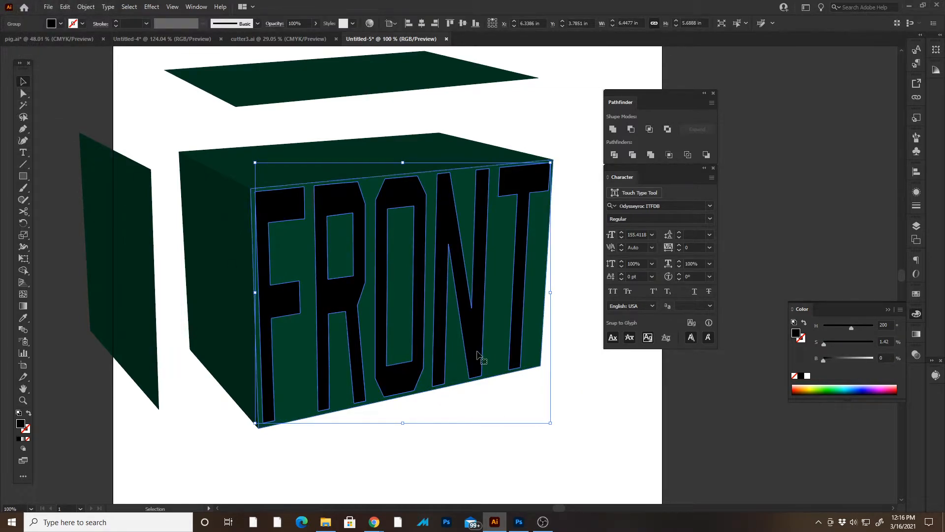
# - Color the FRONT letters with the green sampled from the box's front, raise its brightness to 45.88%, and deselect them
pyautogui.press('i')
pyautogui.click(541, 326)
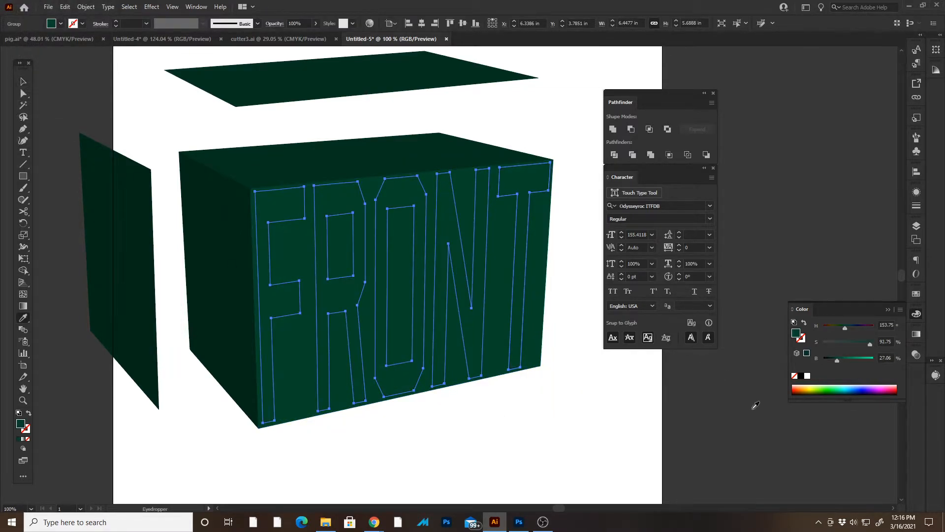
pyautogui.click(847, 362)
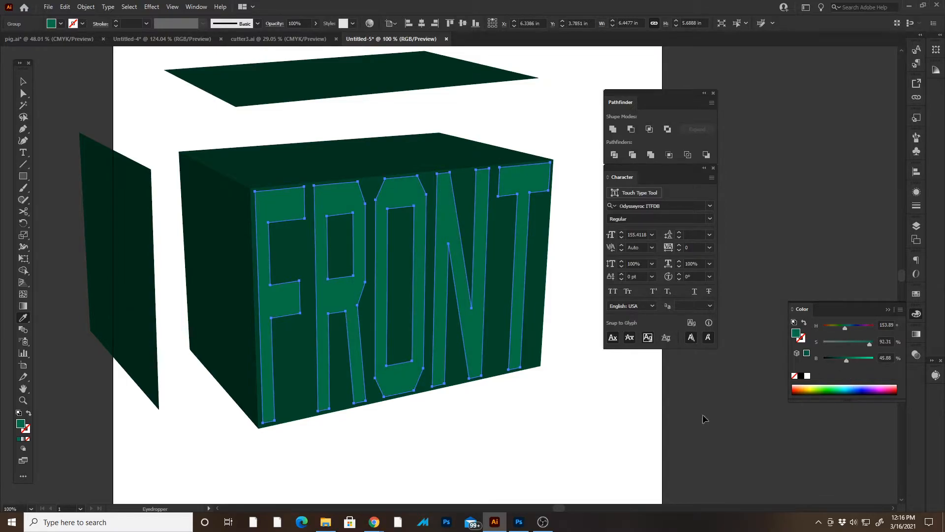
pyautogui.press('v')
pyautogui.click(597, 441)
pyautogui.moveTo(567, 423); pyautogui.dragTo(480, 373)
pyautogui.press('z')
pyautogui.press('v')
pyautogui.click(492, 328)
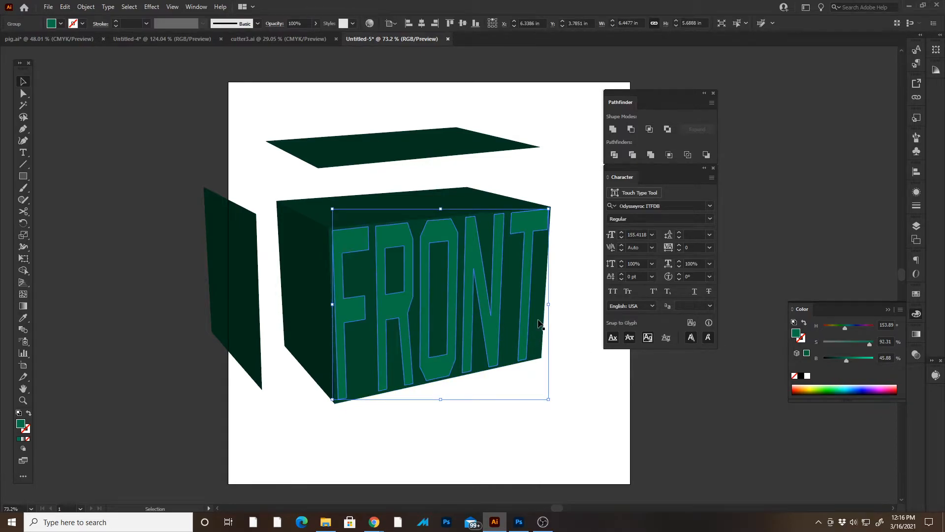
pyautogui.click(565, 437)
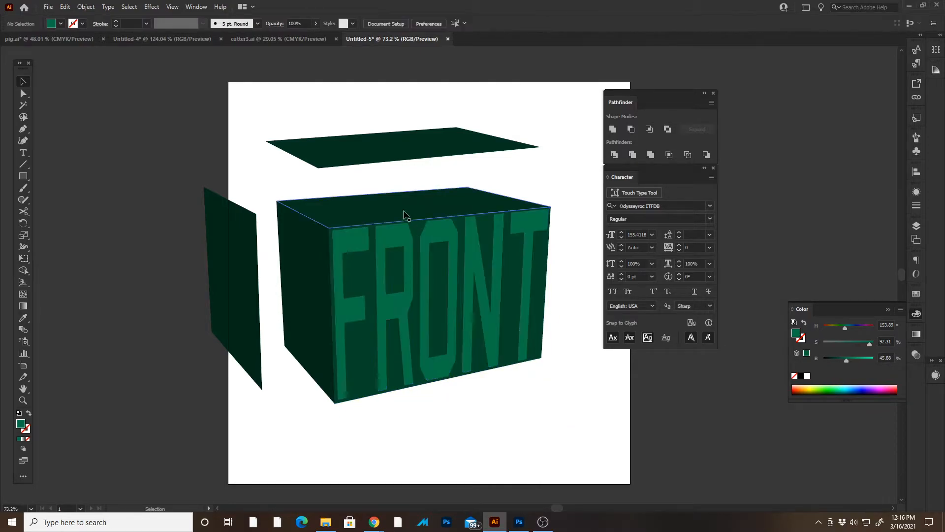
# - Recolor the separated top face a pale olive green with hue 72.45°, saturation 27.75% and brightness 74.9%
pyautogui.click(373, 158)
pyautogui.moveTo(847, 361); pyautogui.dragTo(838, 344)
pyautogui.moveTo(838, 329); pyautogui.dragTo(832, 333)
# - Place the pale olive face on the box's top and scale it slightly smaller to leave a dark border
pyautogui.press('Tab')
pyautogui.moveTo(394, 148); pyautogui.dragTo(404, 209)
pyautogui.moveTo(438, 161); pyautogui.dragTo(567, 180)
pyautogui.moveTo(706, 185); pyautogui.dragTo(693, 183)
pyautogui.click(730, 178)
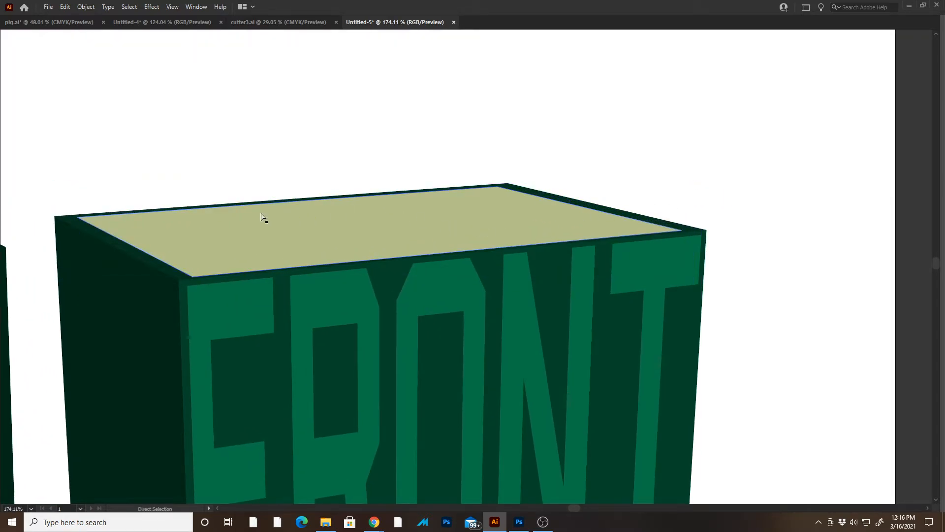
pyautogui.press('Tab')
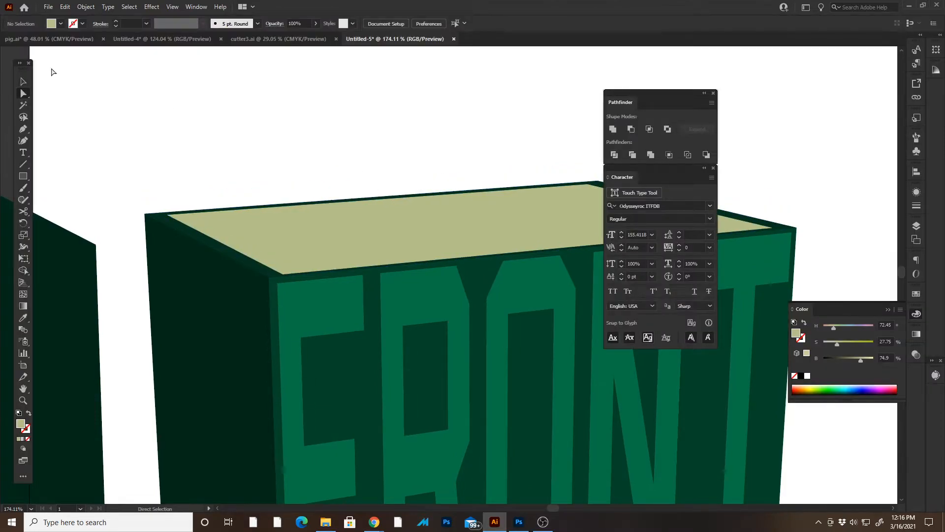
pyautogui.press('Tab')
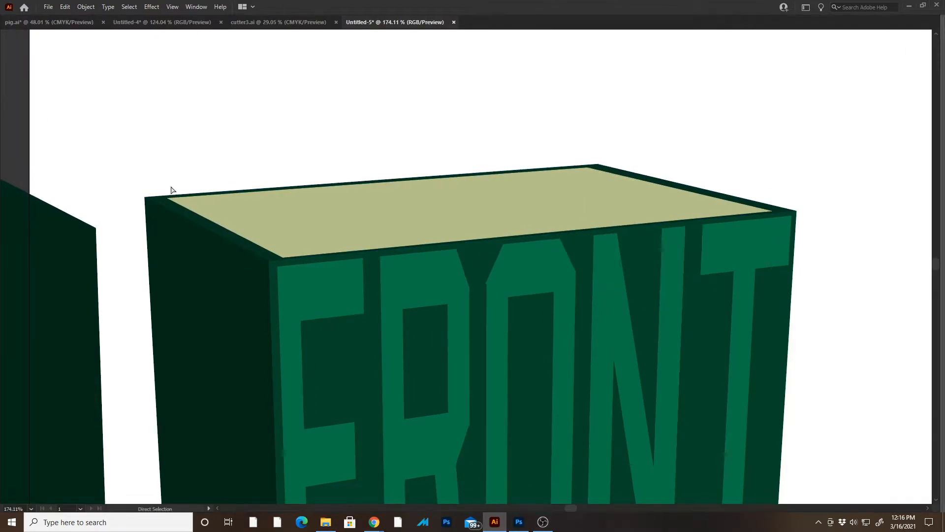
# - Move the olive face's far-left and front-left corner anchors outward, close to the box top's matching corners
pyautogui.moveTo(173, 191); pyautogui.dragTo(276, 238)
pyautogui.click(217, 231)
pyautogui.moveTo(217, 230); pyautogui.dragTo(158, 231)
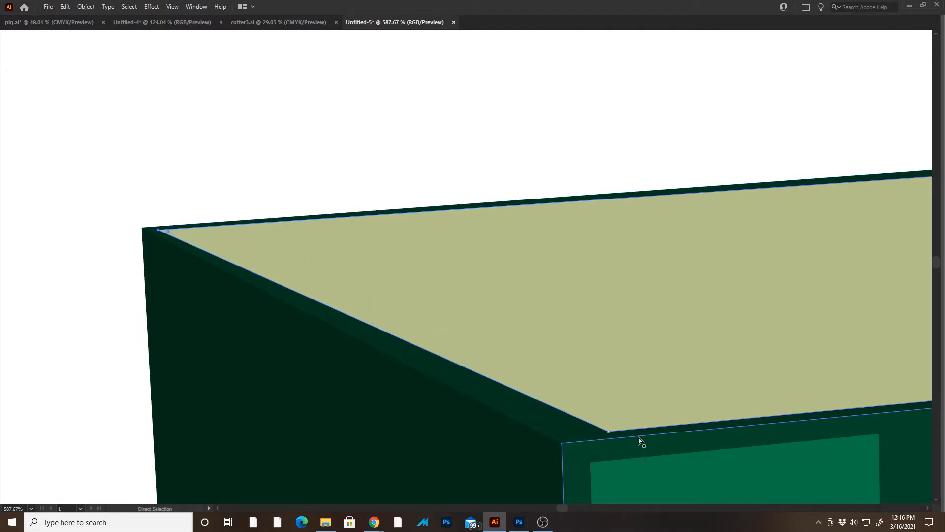
pyautogui.moveTo(609, 433); pyautogui.dragTo(562, 434)
pyautogui.moveTo(611, 356); pyautogui.dragTo(450, 358)
# - Pull the olive face's right and back corner anchors outward toward the box top's matching corners
pyautogui.moveTo(719, 350); pyautogui.dragTo(193, 307)
pyautogui.moveTo(729, 316); pyautogui.dragTo(259, 319)
pyautogui.moveTo(682, 311); pyautogui.dragTo(157, 311)
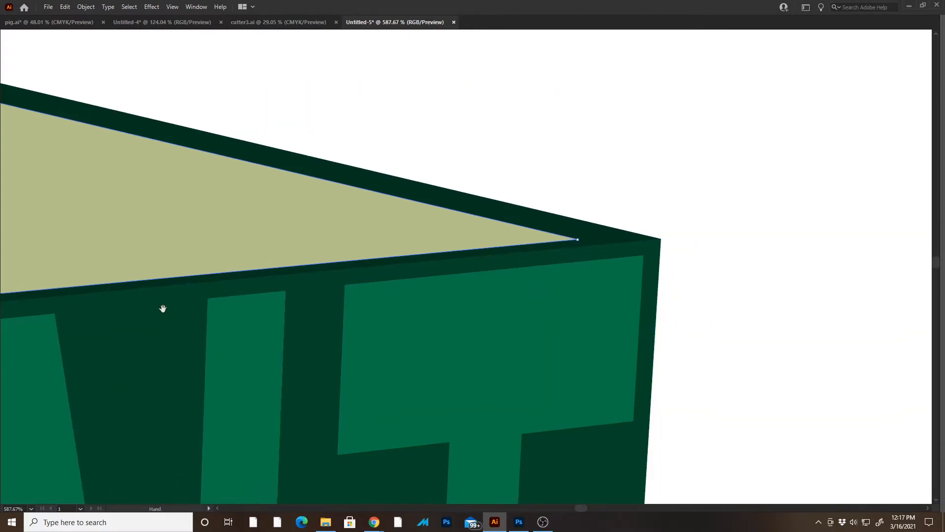
pyautogui.moveTo(578, 241); pyautogui.dragTo(634, 239)
pyautogui.moveTo(107, 107); pyautogui.dragTo(403, 184)
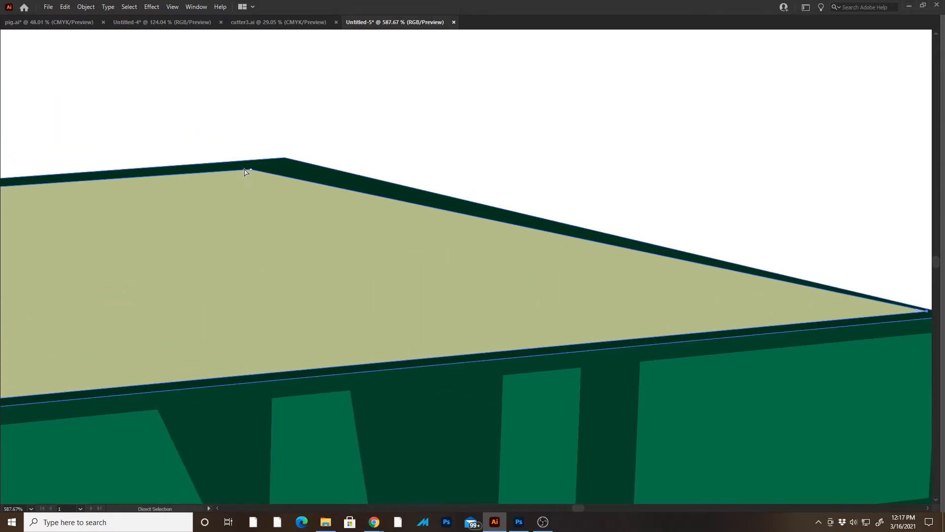
pyautogui.moveTo(250, 171); pyautogui.dragTo(284, 161)
# - Fine-tune the olive face's left-side corner anchors to even out the thin dark border along that end
pyautogui.moveTo(261, 188); pyautogui.dragTo(174, 137)
pyautogui.moveTo(293, 314); pyautogui.dragTo(93, 238)
pyautogui.moveTo(125, 276); pyautogui.dragTo(472, 229)
pyautogui.moveTo(241, 300); pyautogui.dragTo(334, 296)
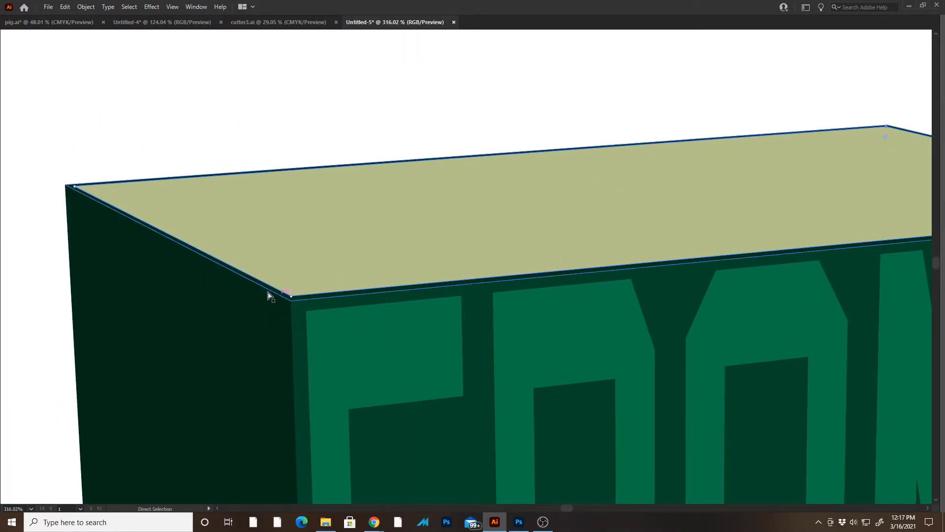
pyautogui.moveTo(8, 163); pyautogui.dragTo(91, 173)
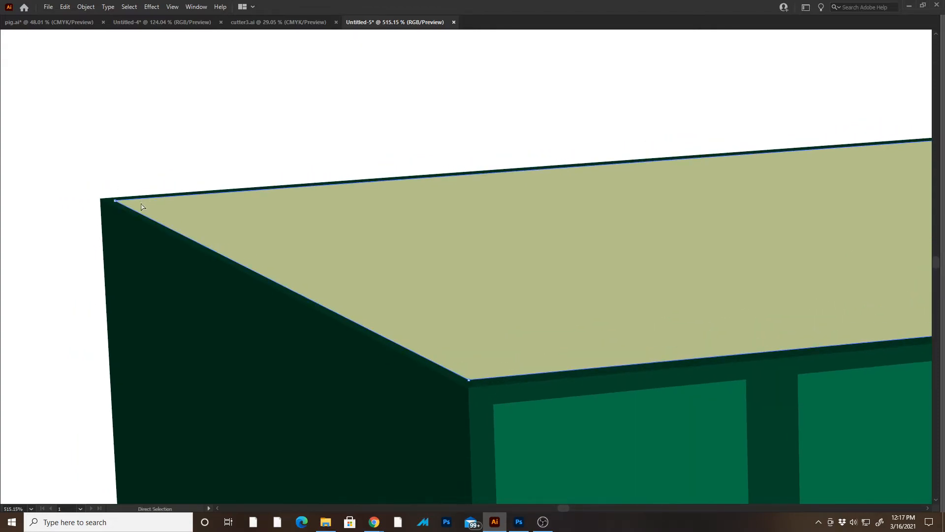
pyautogui.click(115, 200)
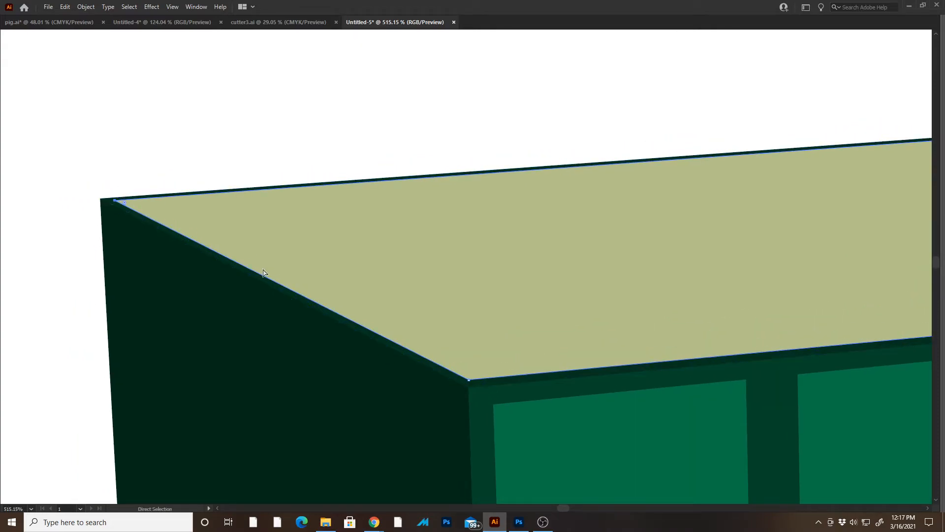
pyautogui.moveTo(471, 382); pyautogui.dragTo(477, 378)
pyautogui.hotkey('ctrl', 'z')
pyautogui.hotkey('ctrl', '2')
pyautogui.click(469, 381)
pyautogui.moveTo(114, 201); pyautogui.dragTo(117, 202)
# - Fine-tune the olive face's back and right corner anchors so a thin dark border runs along those edges
pyautogui.moveTo(422, 118); pyautogui.dragTo(99, 131)
pyautogui.moveTo(652, 177); pyautogui.dragTo(22, 236)
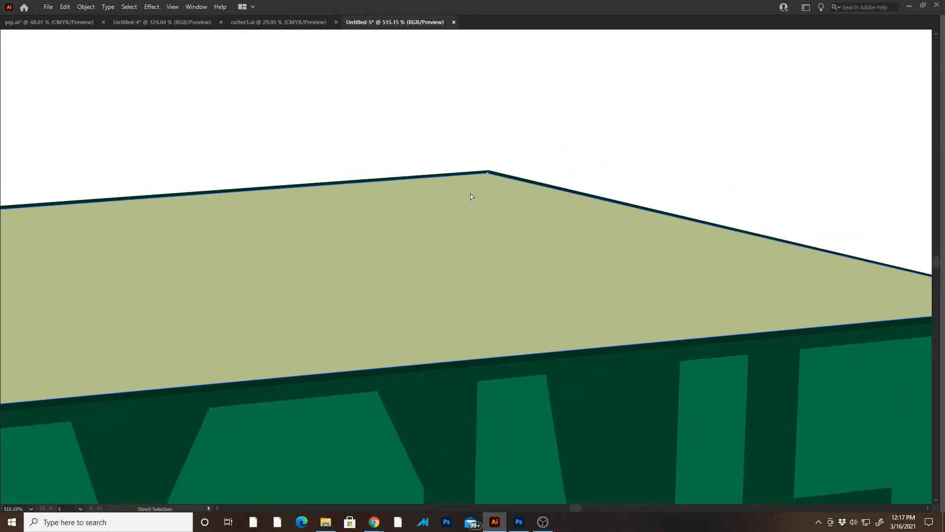
pyautogui.moveTo(488, 174); pyautogui.dragTo(499, 191)
pyautogui.click(574, 140)
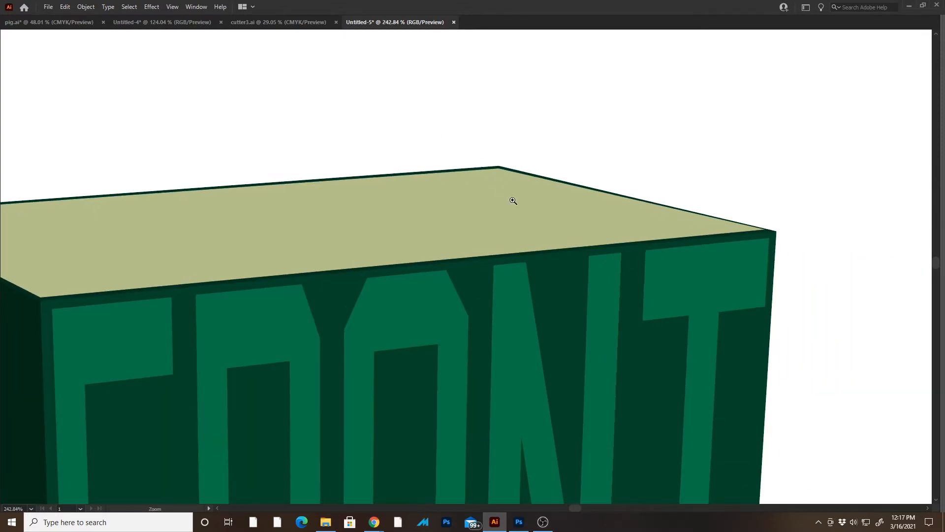
pyautogui.moveTo(706, 214); pyautogui.dragTo(879, 224)
pyautogui.moveTo(730, 221); pyautogui.dragTo(414, 163)
pyautogui.moveTo(566, 213); pyautogui.dragTo(707, 234)
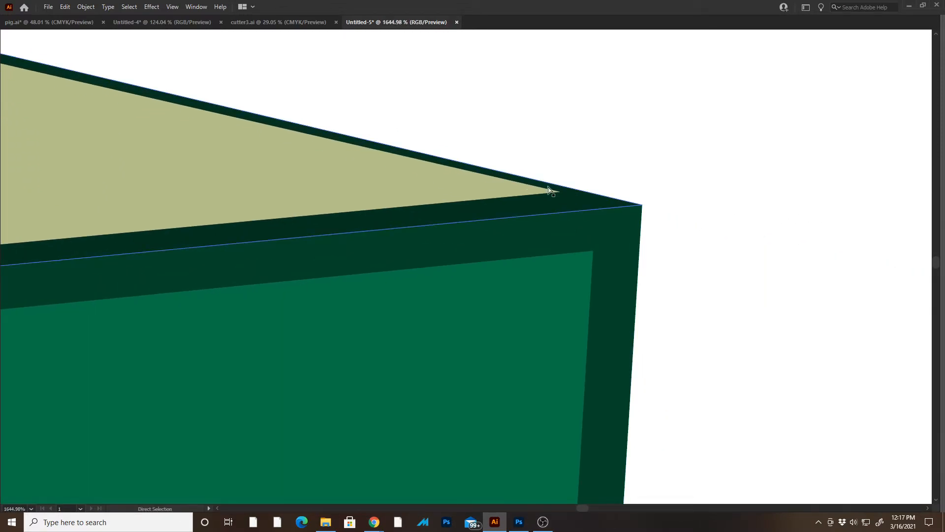
pyautogui.moveTo(560, 195); pyautogui.dragTo(159, 84)
# - Nudge the olive face's front-left corner anchor slightly inward from the box corner and deselect the face
pyautogui.moveTo(375, 144); pyautogui.dragTo(580, 84)
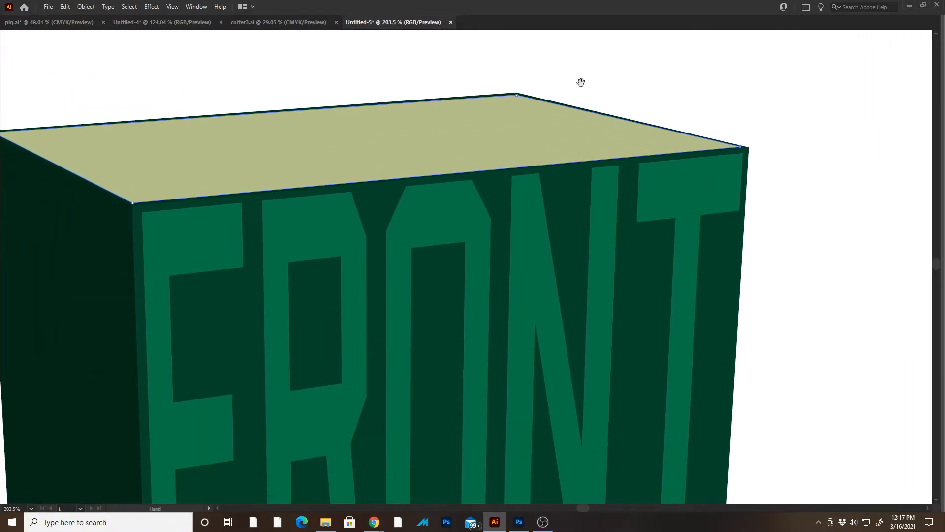
pyautogui.moveTo(417, 220); pyautogui.dragTo(482, 218)
pyautogui.moveTo(339, 210); pyautogui.dragTo(507, 272)
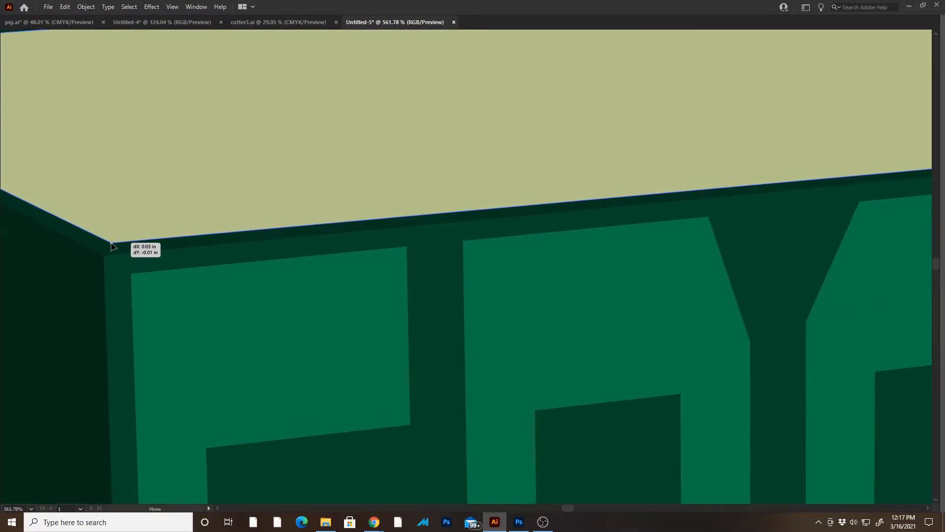
pyautogui.moveTo(293, 308); pyautogui.dragTo(153, 189)
pyautogui.press('v')
pyautogui.click(215, 223)
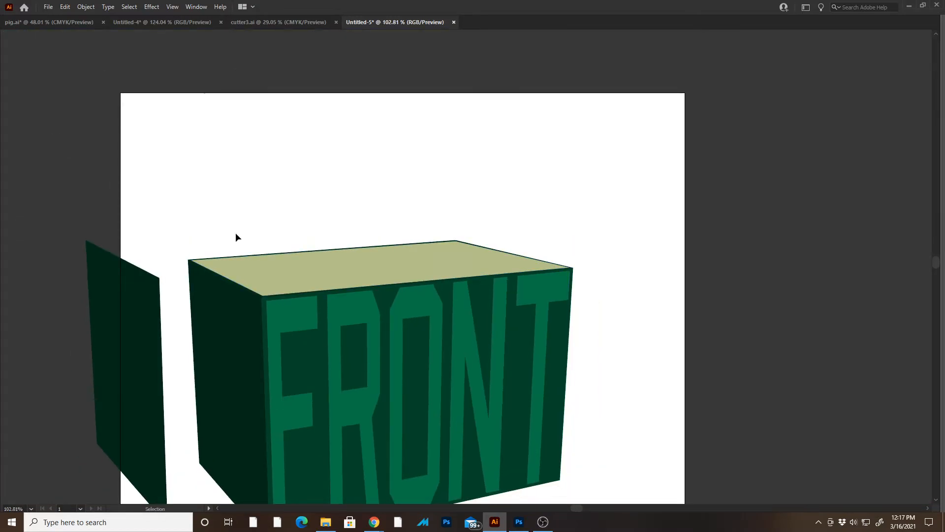
# - Add the text "TOP" in black above the box
pyautogui.moveTo(260, 212); pyautogui.dragTo(181, 191)
pyautogui.click(181, 188)
pyautogui.write('TOP')
pyautogui.press('Escape')
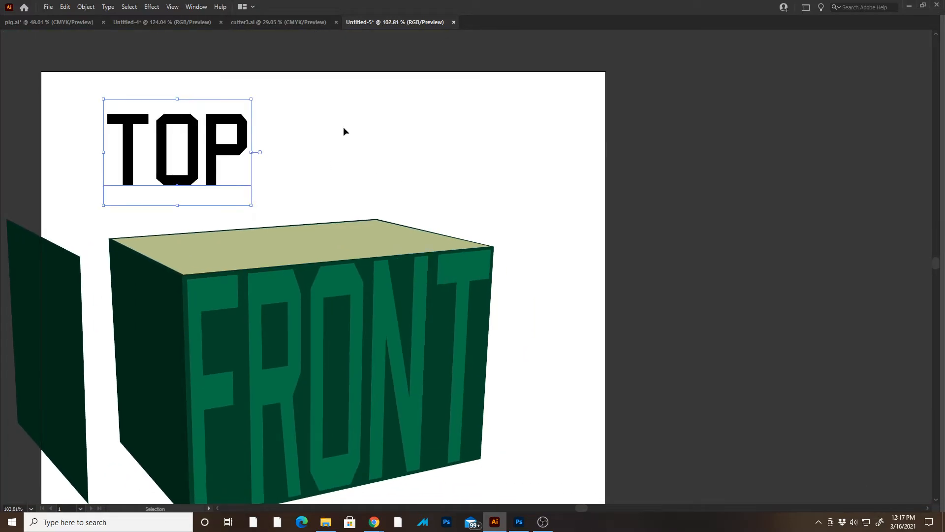
# - Send the TOP text to the back of the stacking order and move it down closer to the box's top
pyautogui.click(87, 6)
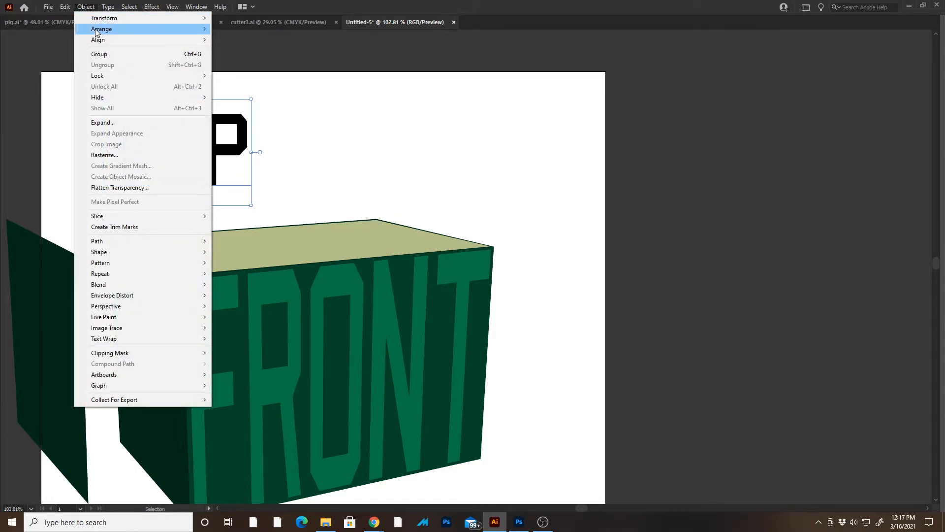
pyautogui.moveTo(99, 31)
pyautogui.click(243, 61)
pyautogui.moveTo(220, 174); pyautogui.dragTo(263, 163)
pyautogui.press('Tab')
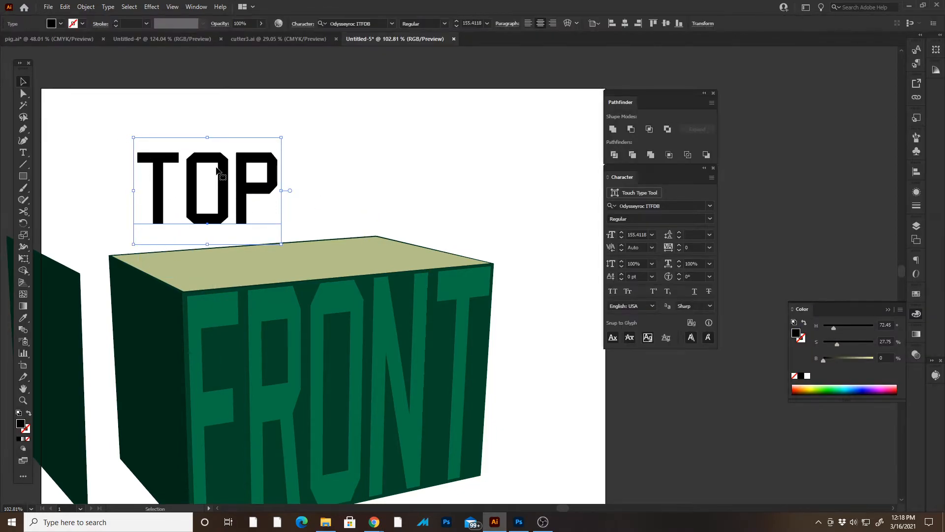
# - Fit the TOP text into the olive top face using Envelope Distort with the top object
pyautogui.keyDown('shift'); pyautogui.click(384, 256); pyautogui.keyUp('shift')
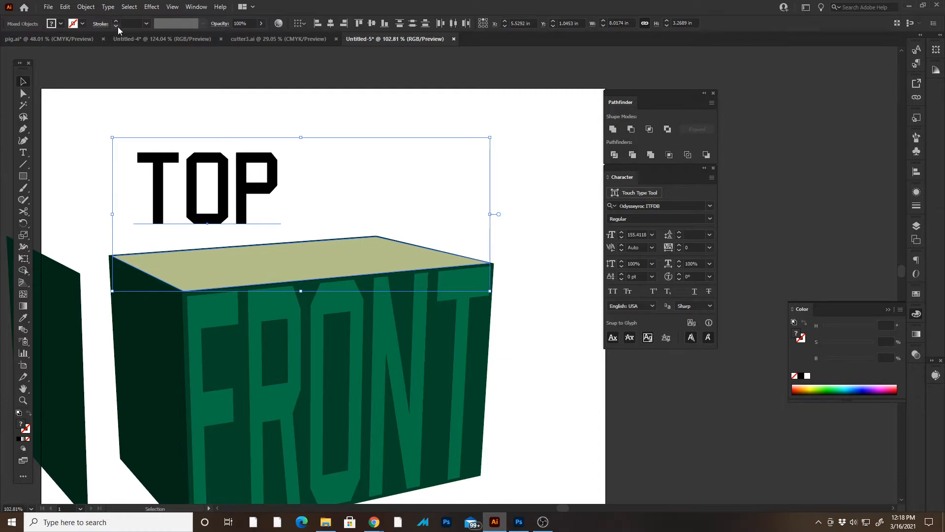
pyautogui.click(87, 6)
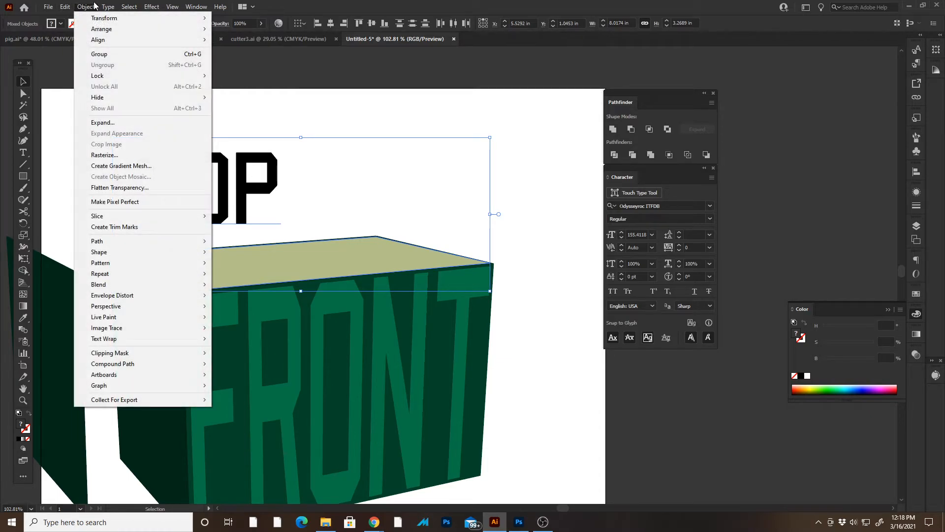
pyautogui.moveTo(134, 296)
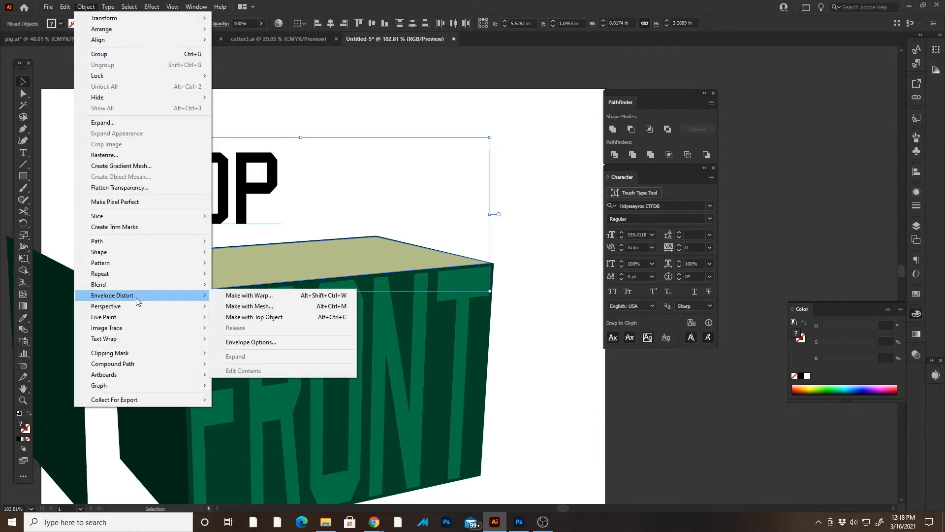
pyautogui.click(254, 317)
pyautogui.click(251, 232)
pyautogui.click(369, 275)
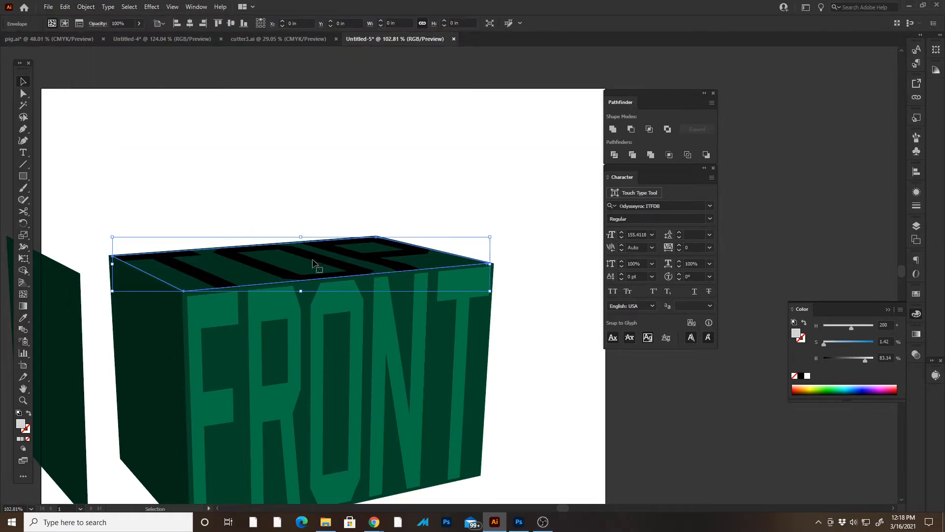
pyautogui.moveTo(369, 275); pyautogui.dragTo(392, 283)
pyautogui.hotkey('ctrl', 'z')
# - Expand the distorted TOP envelope into editable shapes with object and fill included
pyautogui.click(86, 7)
pyautogui.click(125, 127)
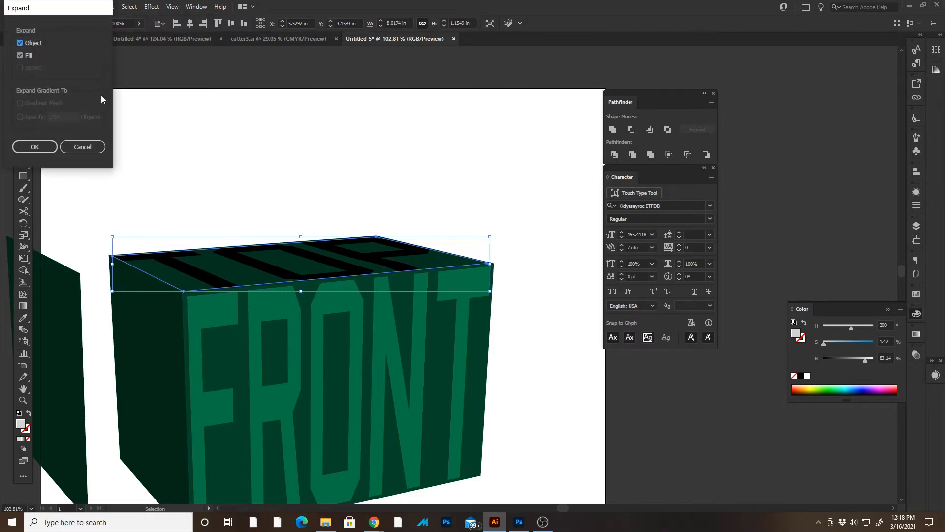
pyautogui.click(35, 146)
# - Fill the TOP letters with the dark green sampled from the box's top, raise its brightness to about 32%, and deselect them
pyautogui.press('i')
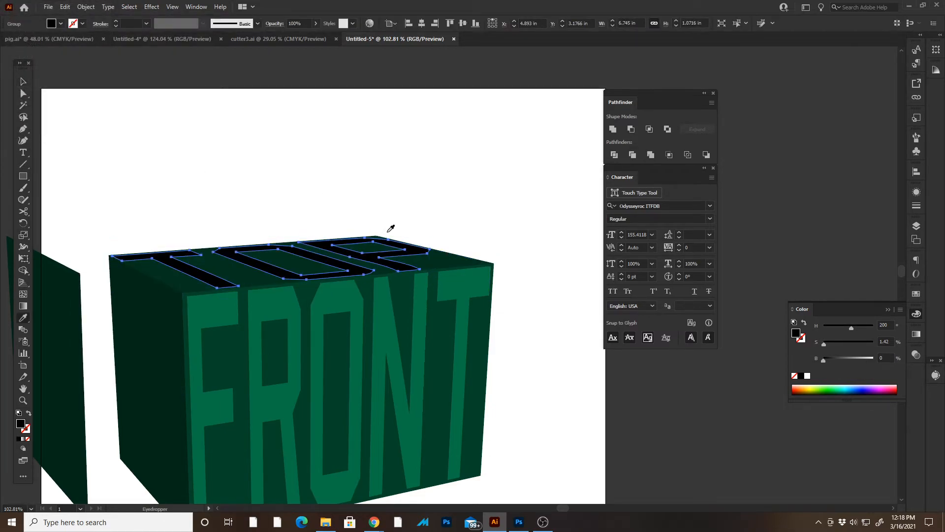
pyautogui.click(442, 252)
pyautogui.click(433, 253)
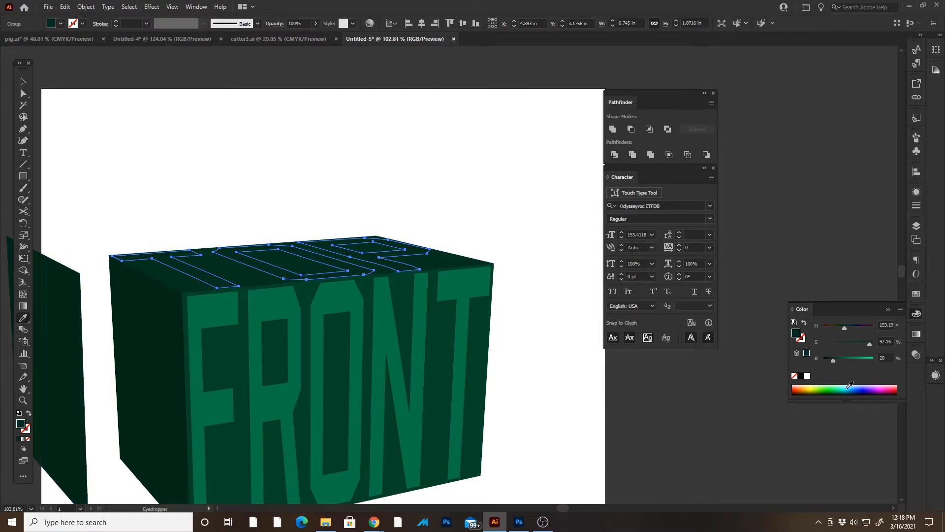
pyautogui.moveTo(835, 358); pyautogui.dragTo(841, 356)
pyautogui.press('v')
pyautogui.click(534, 177)
# - Move the detached dark side face from beside the box onto the box's side
pyautogui.moveTo(410, 208); pyautogui.dragTo(463, 180)
pyautogui.scroll(6, 463, 181)
pyautogui.press('a')
pyautogui.scroll(-9, 343, 198)
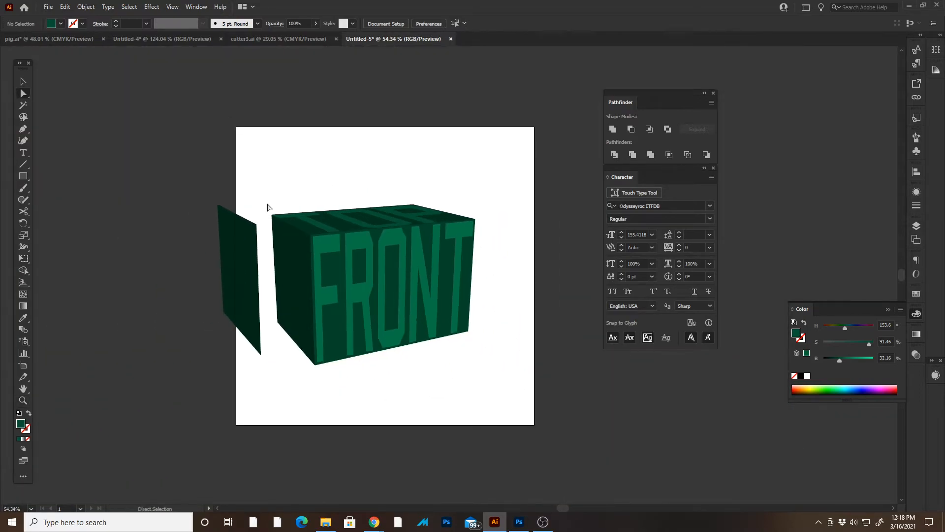
pyautogui.click(235, 243)
pyautogui.moveTo(240, 248); pyautogui.dragTo(309, 293)
# - Recolor the side face bright green with about 63% saturation and 83% brightness
pyautogui.moveTo(259, 212); pyautogui.dragTo(419, 337)
pyautogui.moveTo(264, 192); pyautogui.dragTo(249, 167)
pyautogui.click(272, 175)
pyautogui.moveTo(393, 405); pyautogui.dragTo(439, 263)
pyautogui.click(865, 359)
pyautogui.click(858, 342)
pyautogui.moveTo(858, 342); pyautogui.dragTo(855, 342)
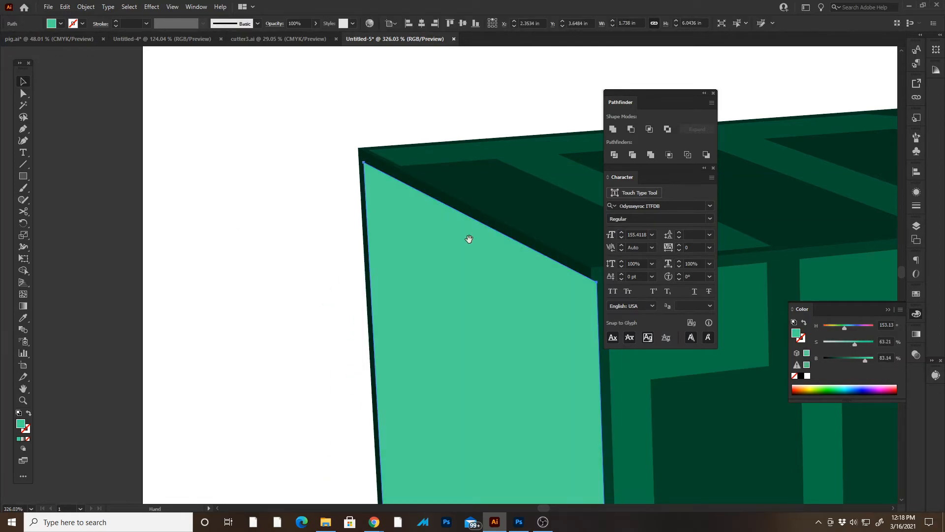
pyautogui.moveTo(417, 243); pyautogui.dragTo(381, 191)
pyautogui.press('a')
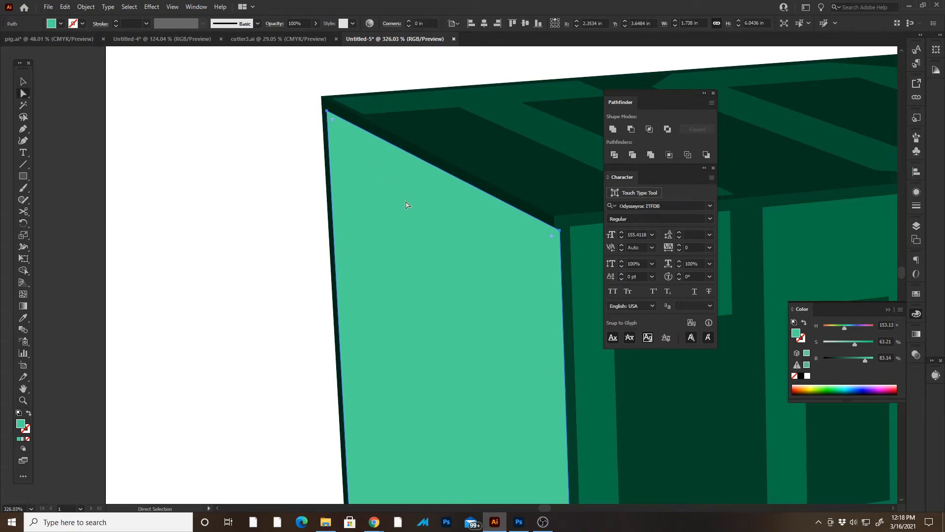
pyautogui.press('v')
pyautogui.moveTo(327, 111); pyautogui.dragTo(353, 155)
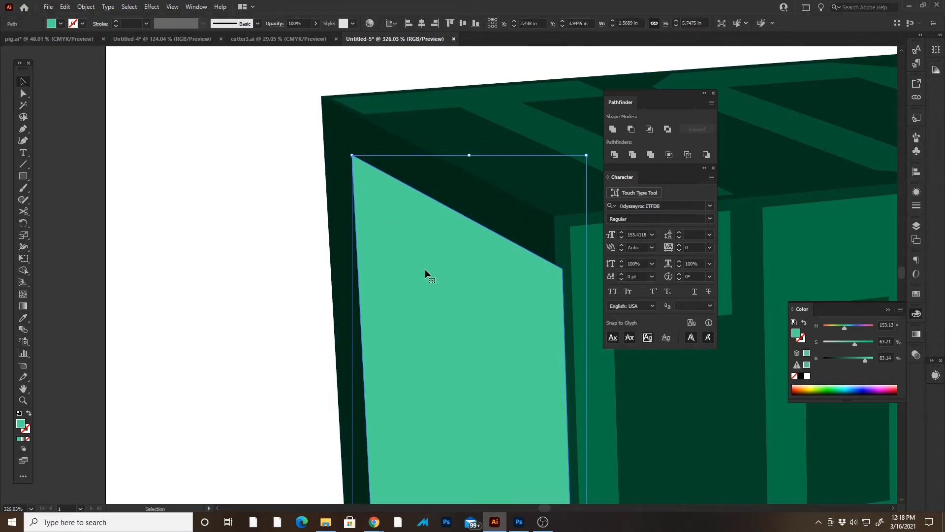
pyautogui.hotkey('ctrl', 'z')
# - Move the bright green side face's upper and lower front corner anchors toward the box's front vertical edge
pyautogui.click(283, 140)
pyautogui.press('a')
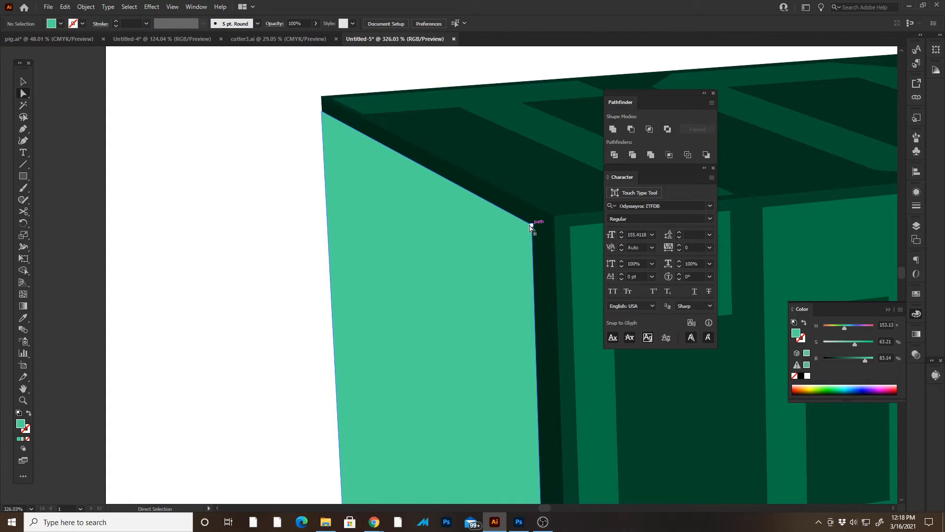
pyautogui.moveTo(532, 226); pyautogui.dragTo(554, 218)
pyautogui.moveTo(560, 441); pyautogui.dragTo(428, 45)
pyautogui.moveTo(405, 285); pyautogui.dragTo(426, 307)
# - Align the side face's lower and upper back corner anchors just inside the box's corners and deselect the face
pyautogui.moveTo(182, 102); pyautogui.dragTo(236, 329)
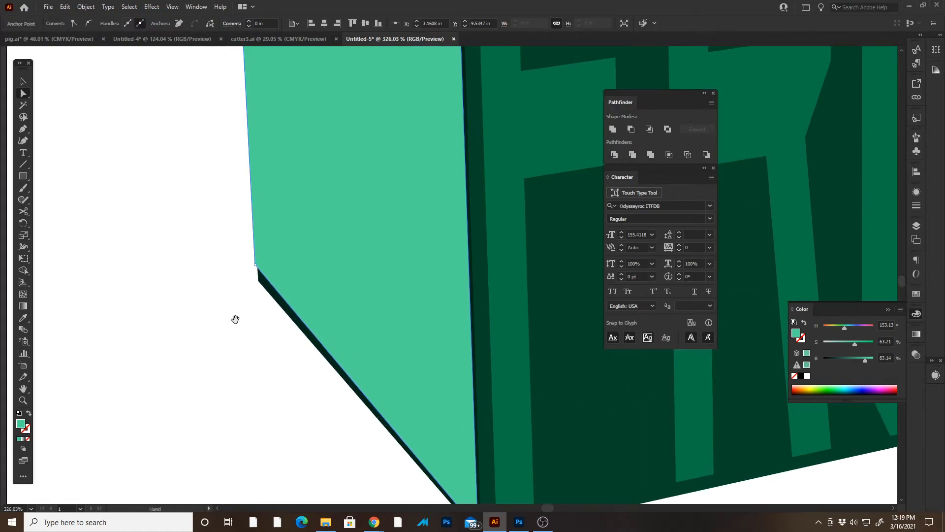
pyautogui.moveTo(256, 268); pyautogui.dragTo(260, 278)
pyautogui.scroll(10, 249, 172)
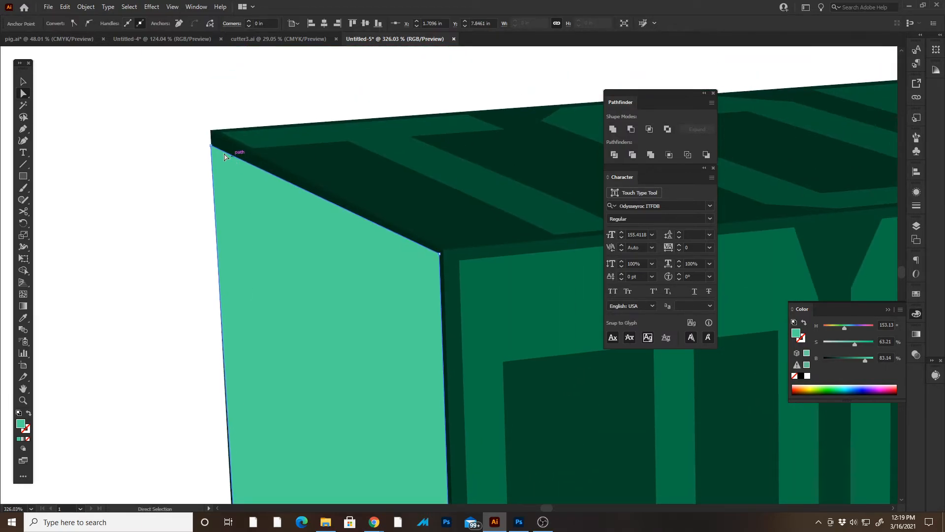
pyautogui.moveTo(211, 148); pyautogui.dragTo(214, 136)
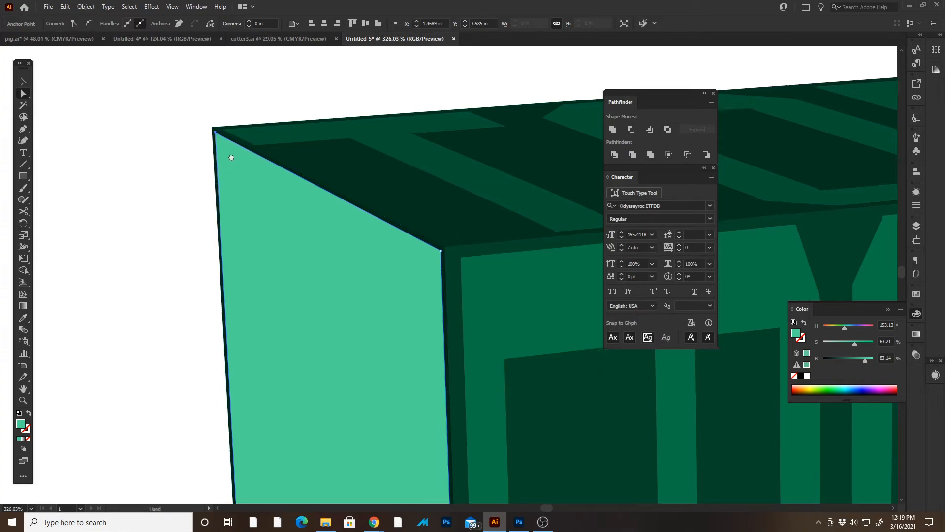
pyautogui.scroll(-2, 315, 207)
pyautogui.press('v')
pyautogui.scroll(-6, 382, 247)
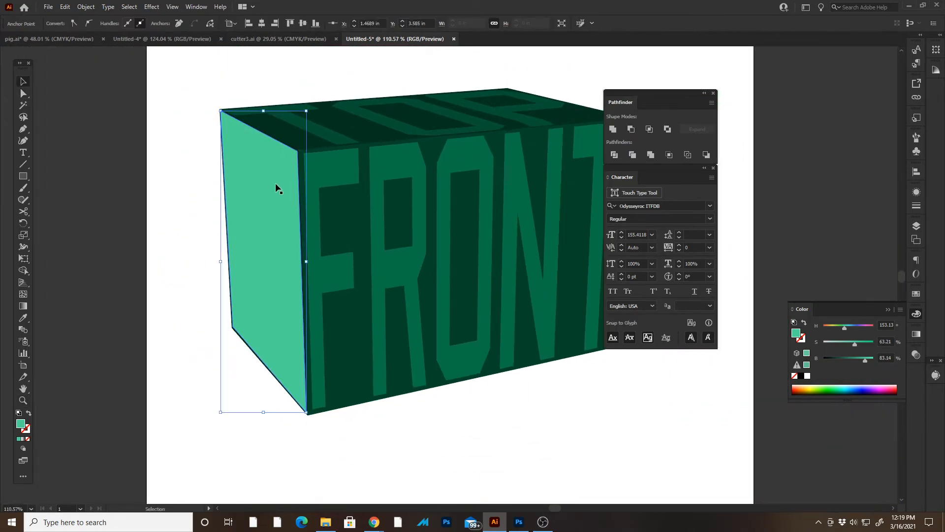
pyautogui.click(571, 449)
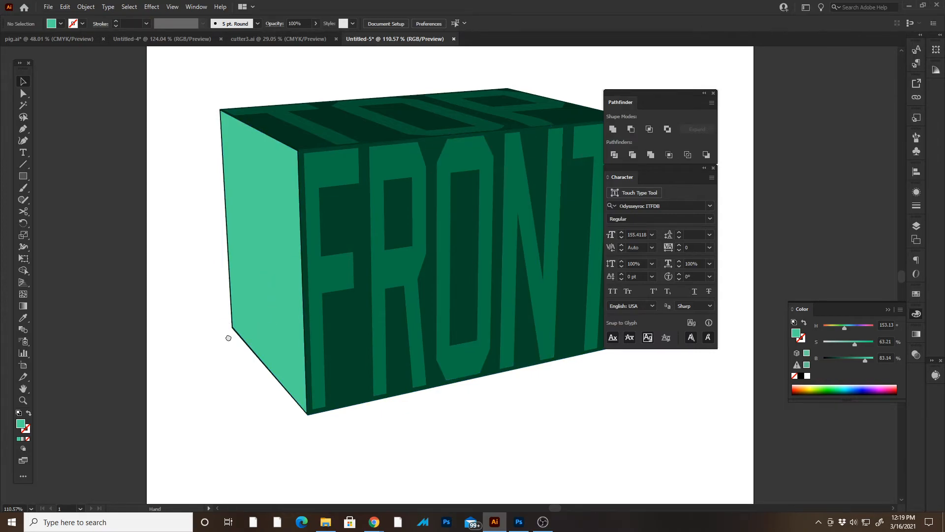
# - Add the text "SIDE" in black just below the box's side face
pyautogui.moveTo(224, 350); pyautogui.dragTo(273, 315)
pyautogui.press('t')
pyautogui.click(254, 431)
pyautogui.write('S')
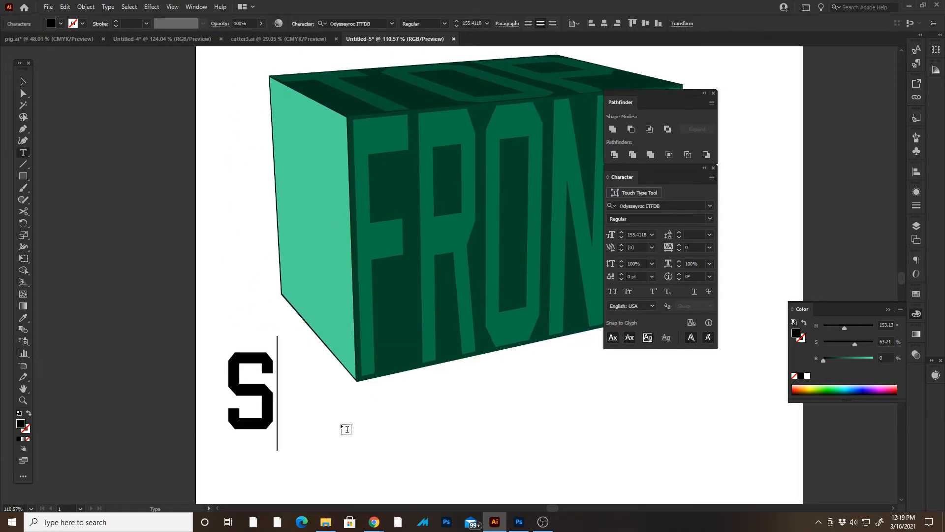
pyautogui.write('IDE')
pyautogui.press('Escape')
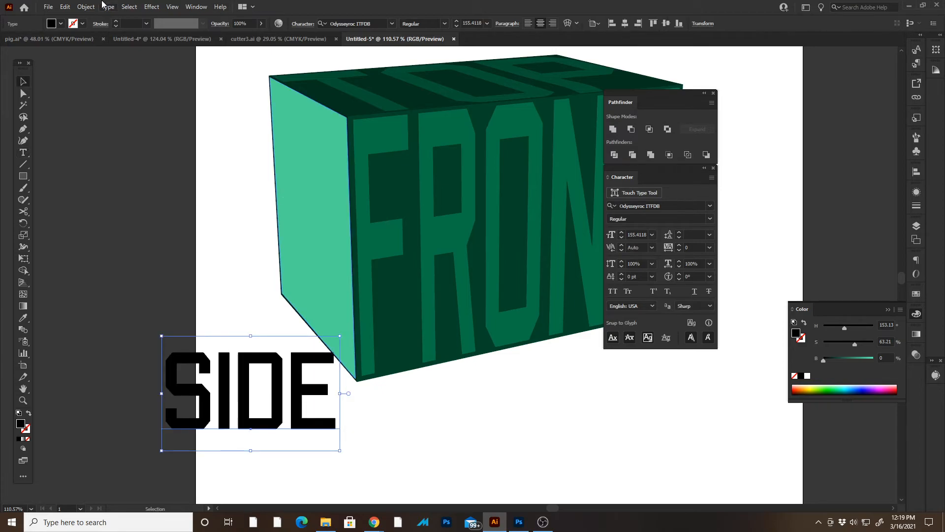
# - Send the SIDE text to the back of the stacking order
pyautogui.click(87, 7)
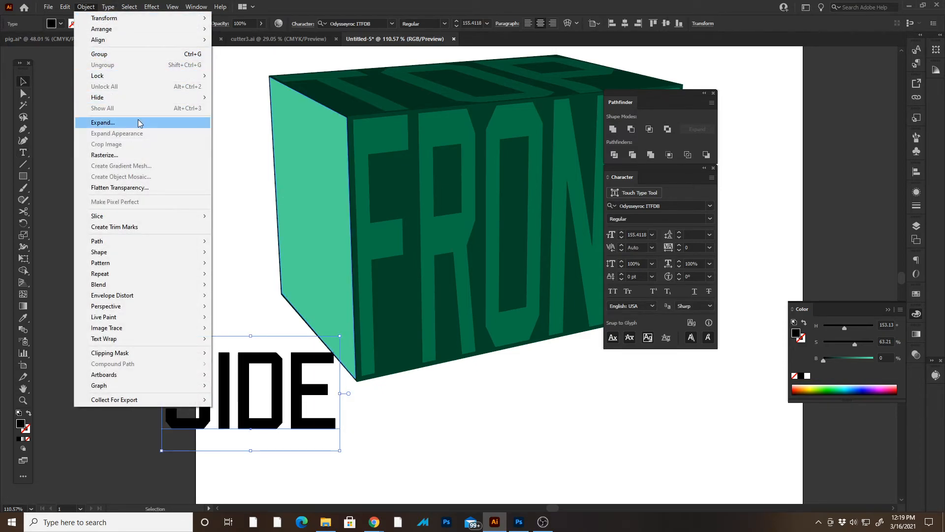
pyautogui.moveTo(142, 30)
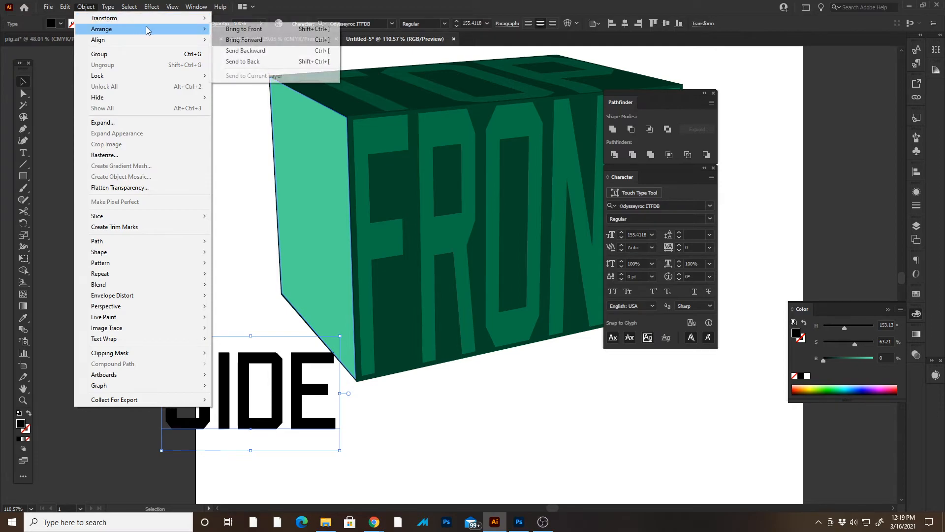
pyautogui.click(236, 61)
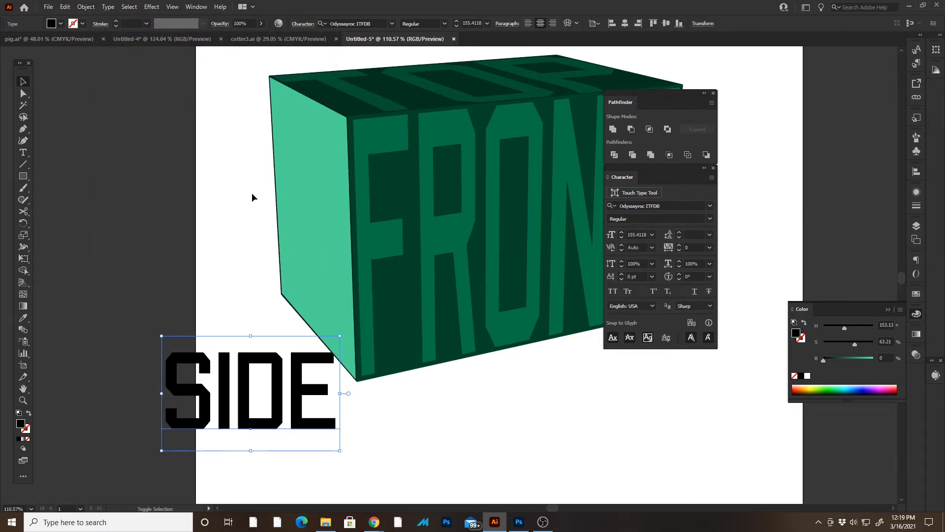
# - Fit the SIDE text into the bright green side face using Envelope Distort with the top object
pyautogui.keyDown('shift'); pyautogui.click(318, 198); pyautogui.keyUp('shift')
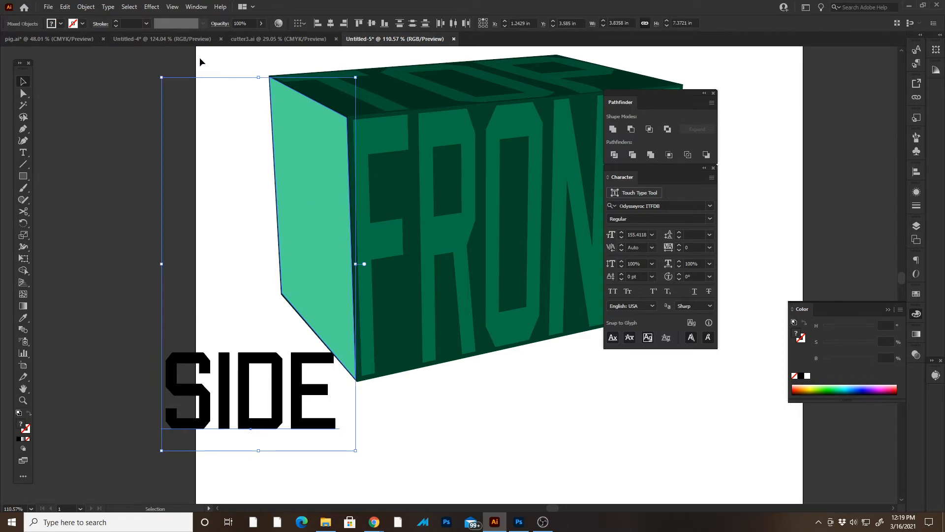
pyautogui.click(86, 6)
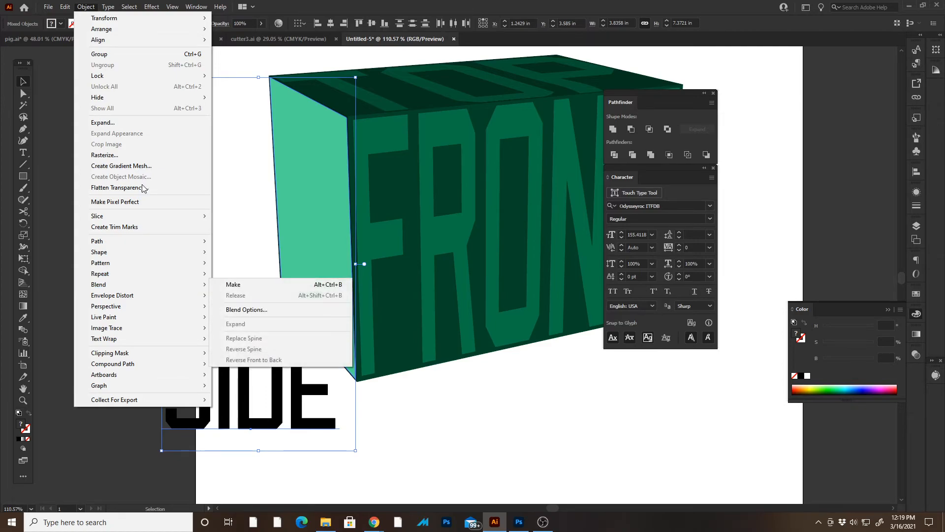
pyautogui.moveTo(131, 296)
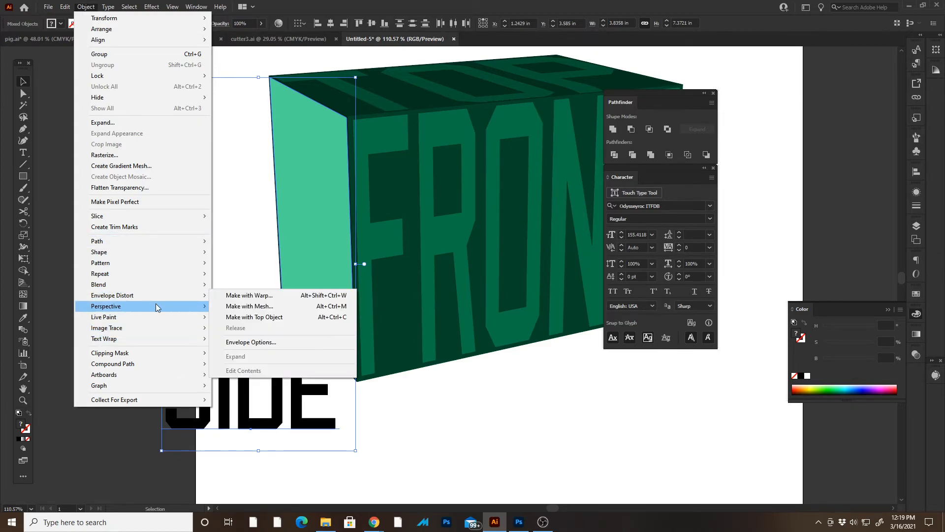
pyautogui.click(271, 318)
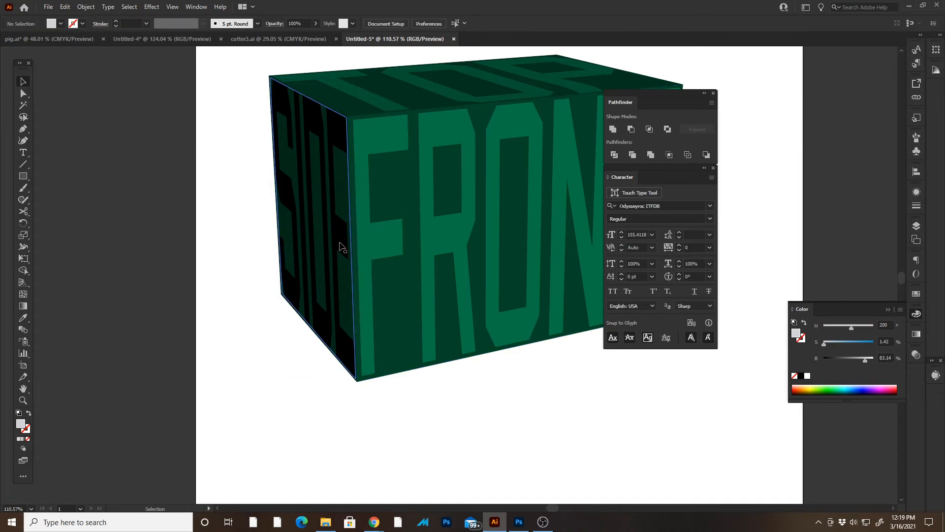
# - Expand the distorted SIDE envelope into editable shapes with object and fill included
pyautogui.click(89, 6)
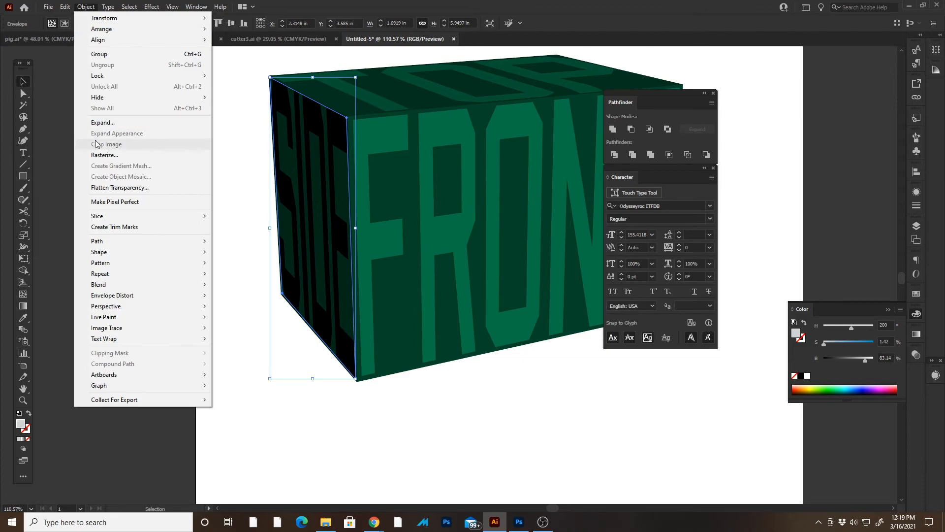
pyautogui.click(99, 122)
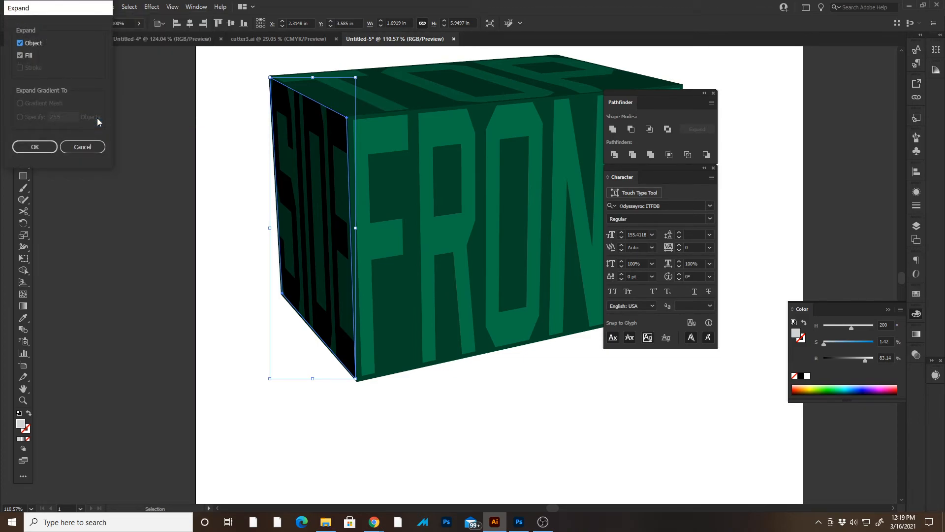
pyautogui.press('Return')
# - Fill the SIDE letters with the dark green sampled from the box's side, raise its brightness to about 29%, and deselect them
pyautogui.press('i')
pyautogui.click(351, 286)
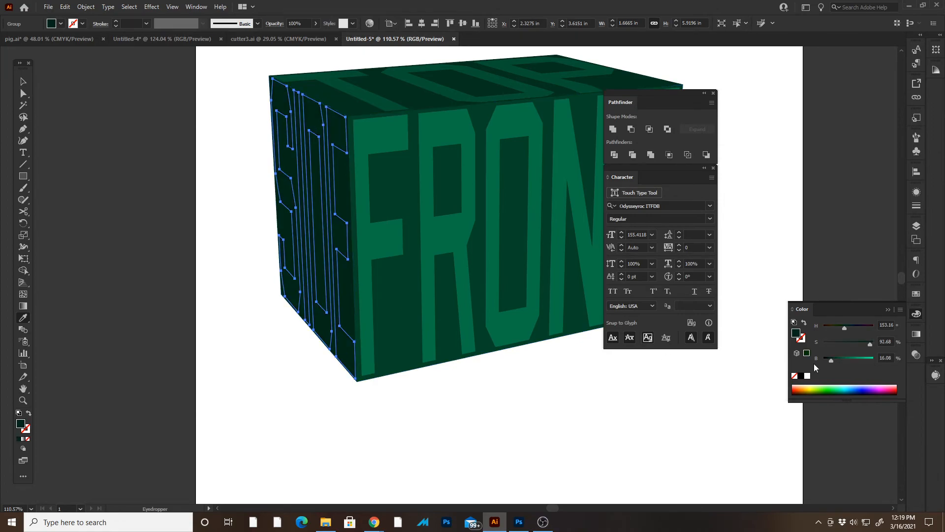
pyautogui.moveTo(841, 358); pyautogui.dragTo(838, 361)
pyautogui.click(647, 409)
pyautogui.moveTo(631, 415); pyautogui.dragTo(487, 355)
pyautogui.press('z')
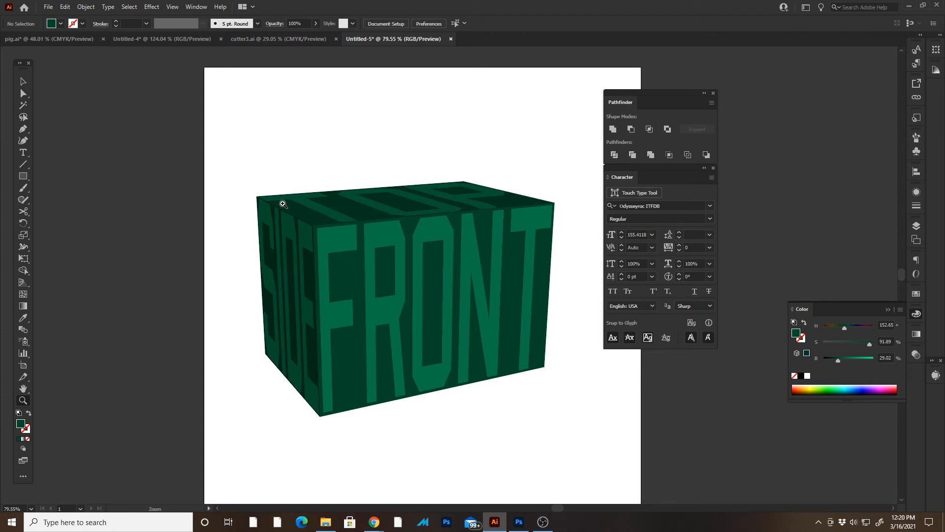
pyautogui.keyDown('alt'); pyautogui.click(517, 409); pyautogui.keyUp('alt')
pyautogui.moveTo(517, 410); pyautogui.dragTo(506, 370)
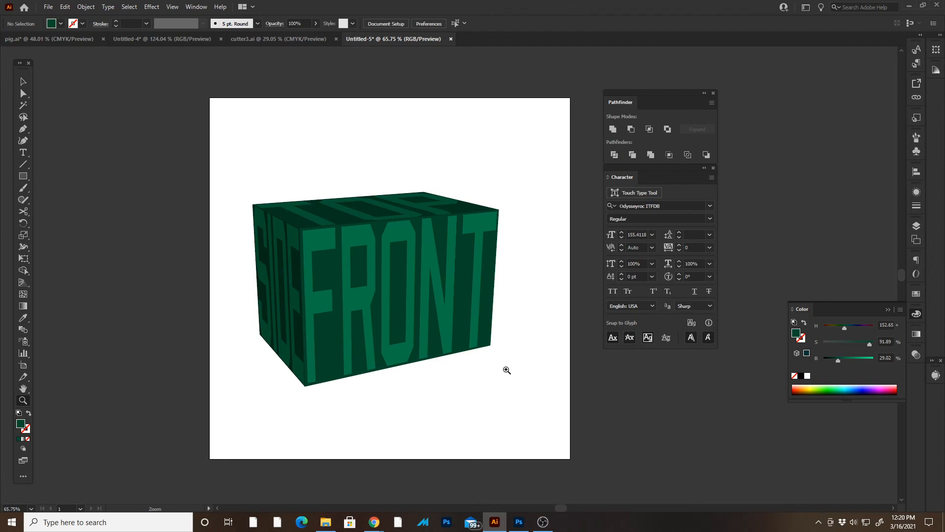